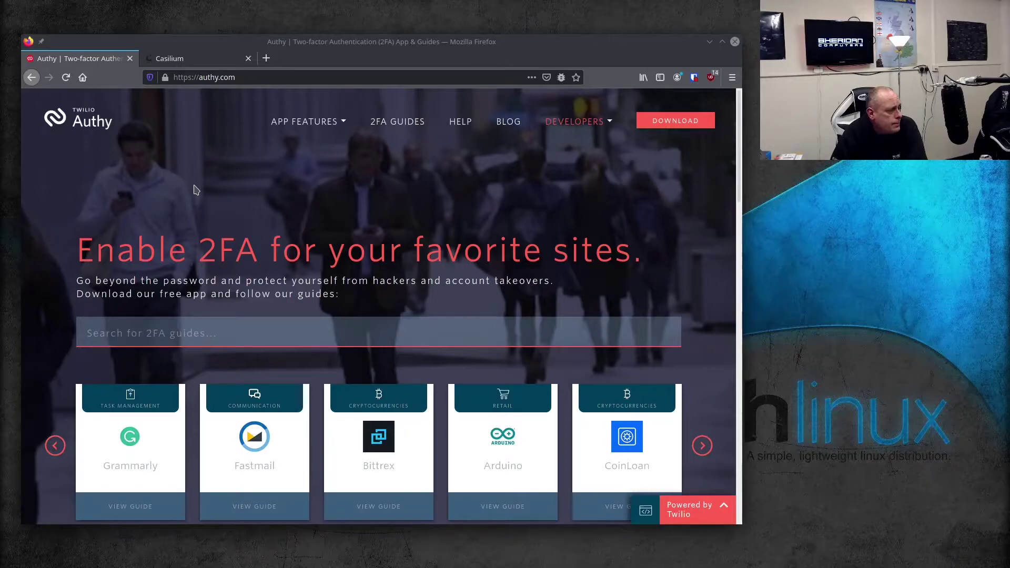
# Scroll through the Authy homepage's 2FA guide cards, then choose View All 2FA Guides
pyautogui.scroll(-2, 195, 190)
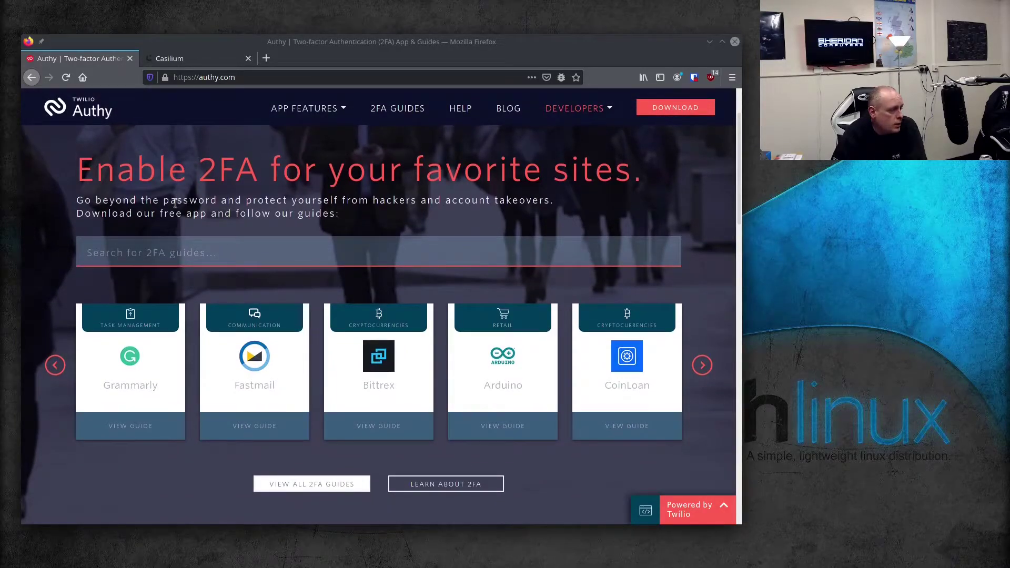
pyautogui.scroll(-8, 175, 204)
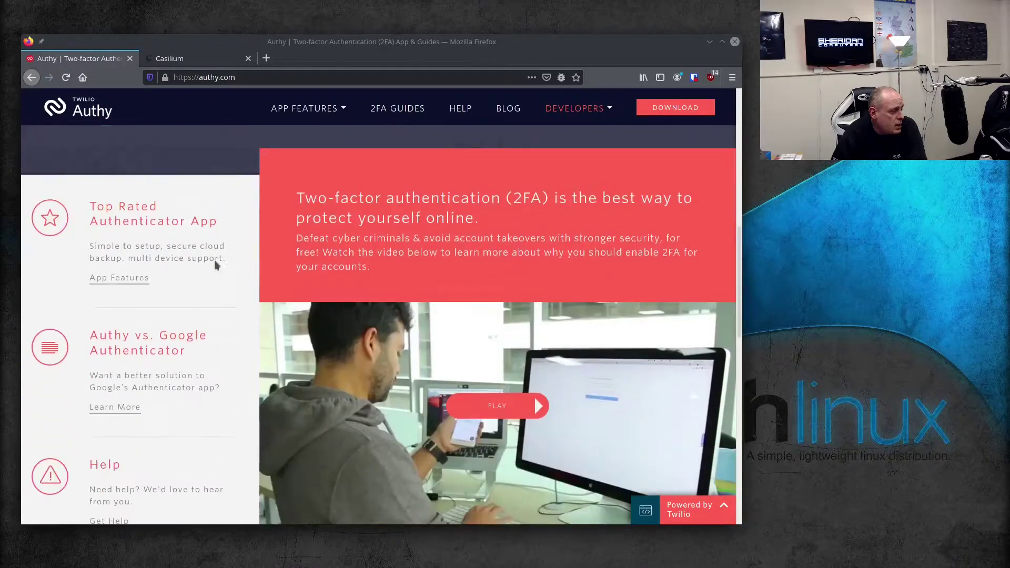
pyautogui.scroll(-7, 213, 260)
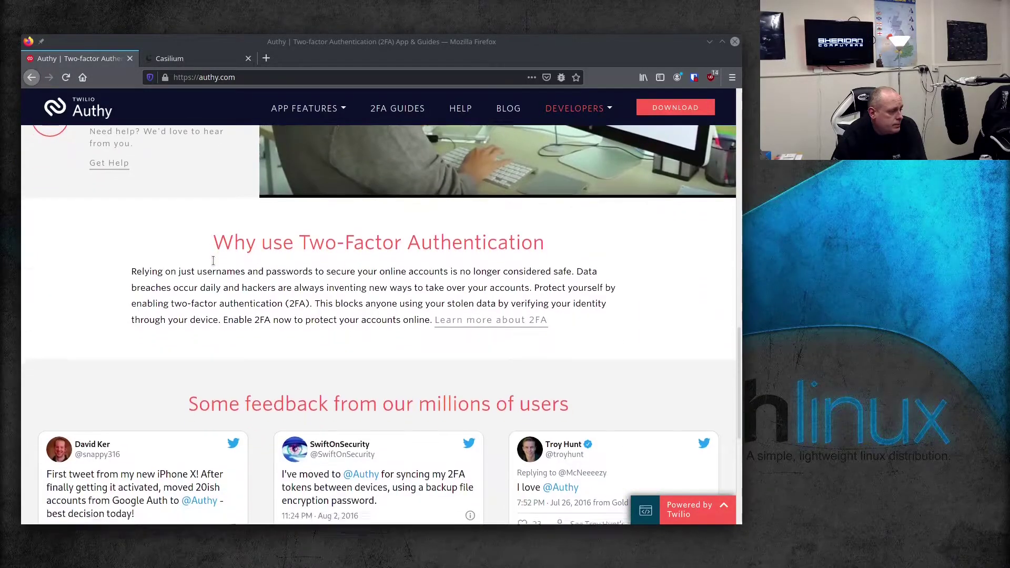
pyautogui.scroll(-4, 213, 260)
pyautogui.scroll(10, 213, 260)
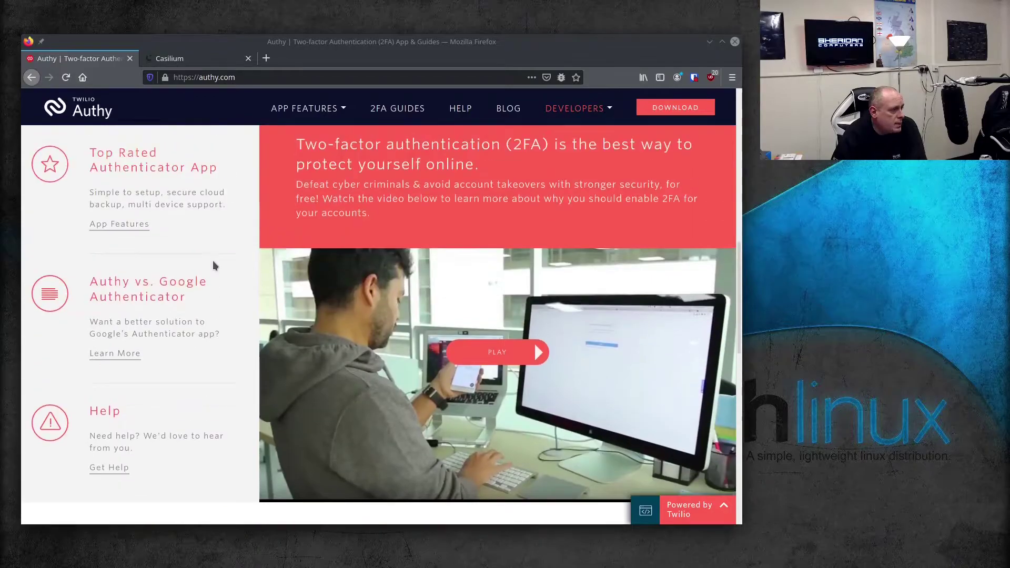
pyautogui.scroll(6, 213, 260)
pyautogui.scroll(-3, 213, 260)
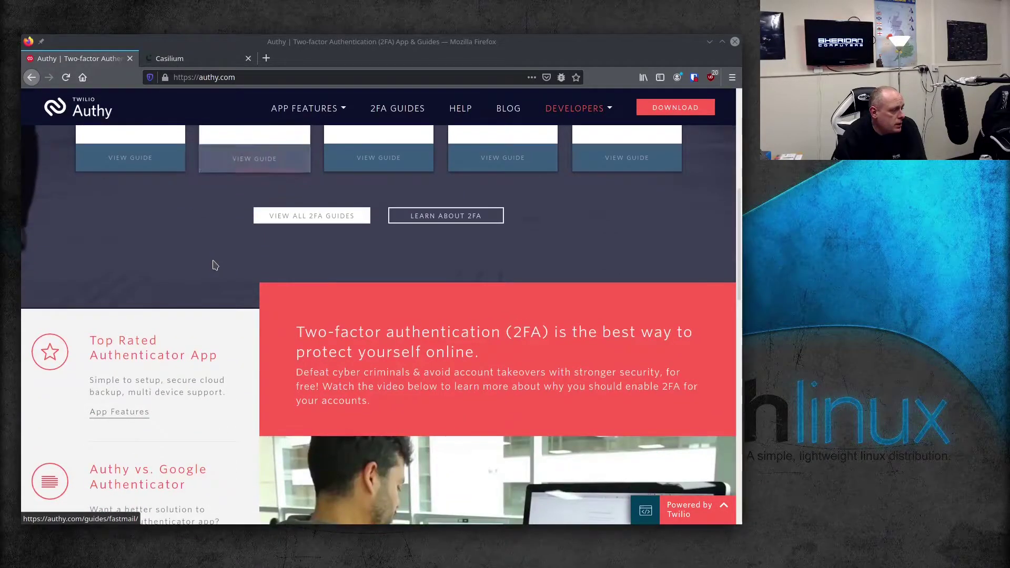
pyautogui.scroll(6, 213, 265)
pyautogui.scroll(-2, 336, 347)
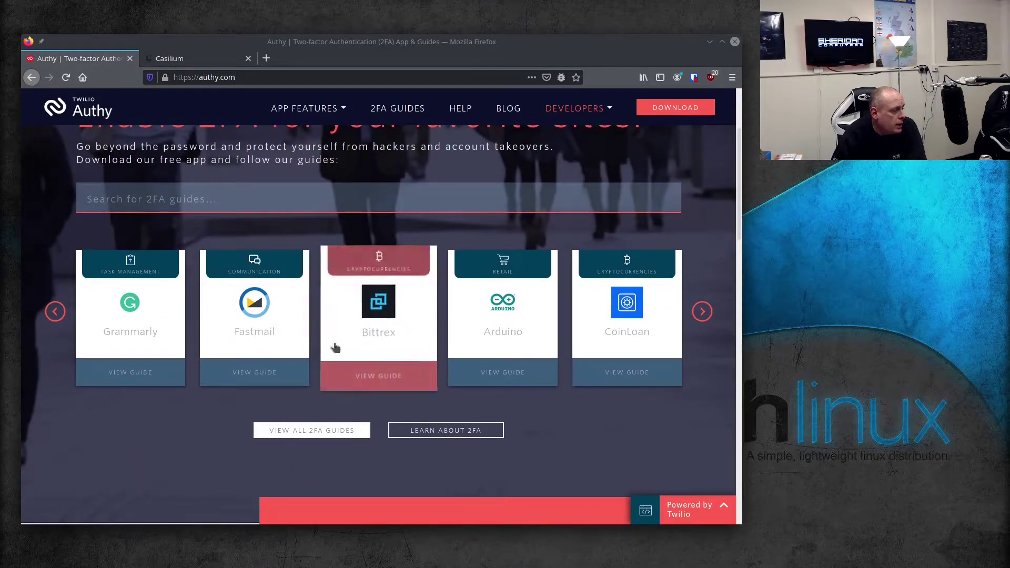
pyautogui.click(309, 432)
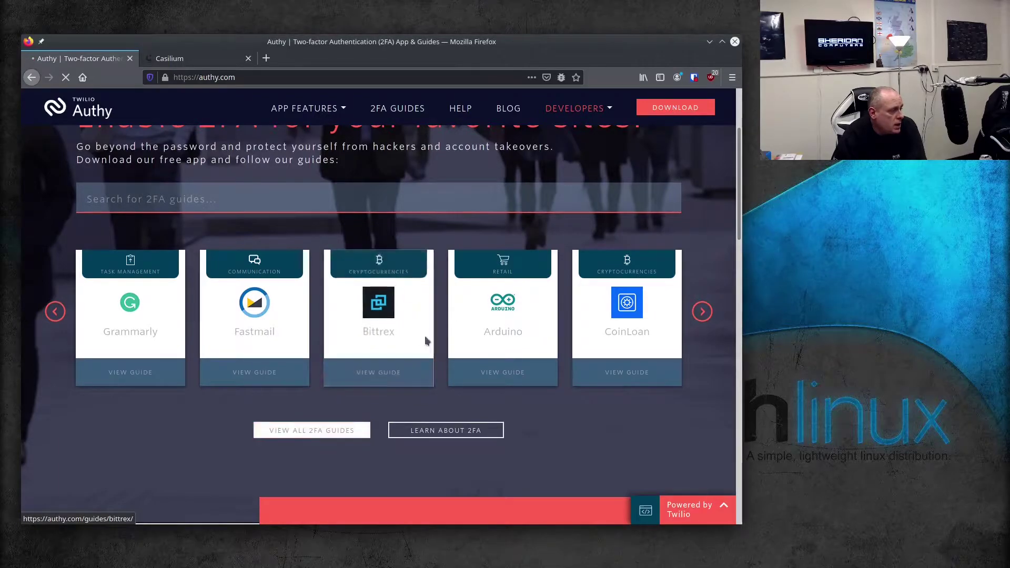
# Browse the first page of 2FA guides and advance to the next page
pyautogui.scroll(-3, 290, 305)
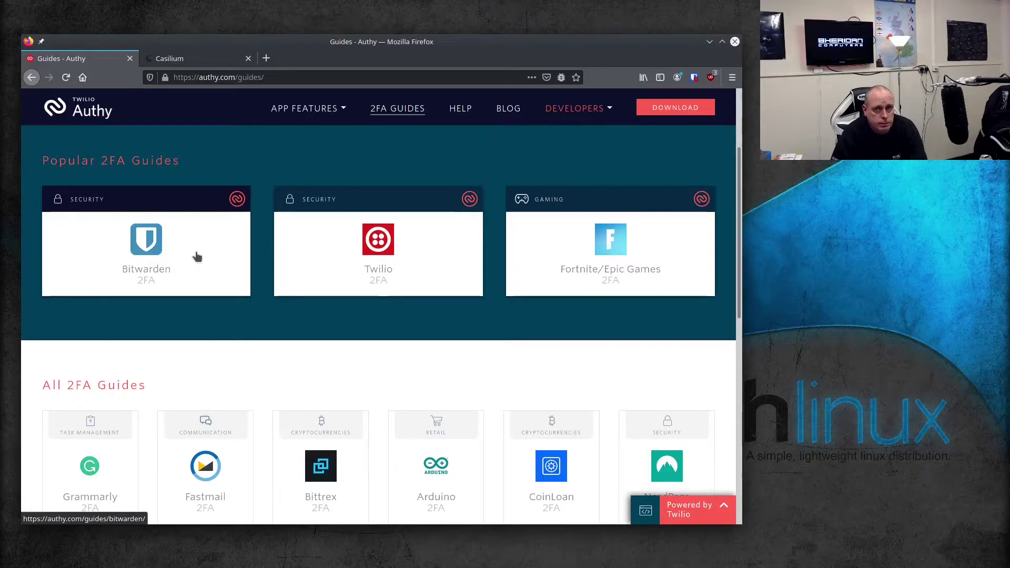
pyautogui.scroll(-3, 200, 258)
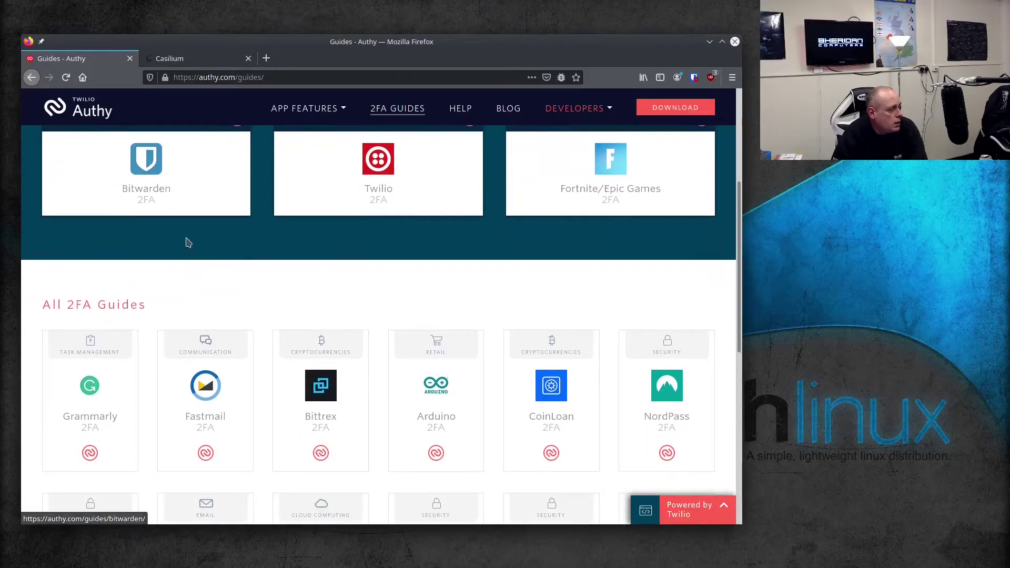
pyautogui.scroll(-3, 207, 232)
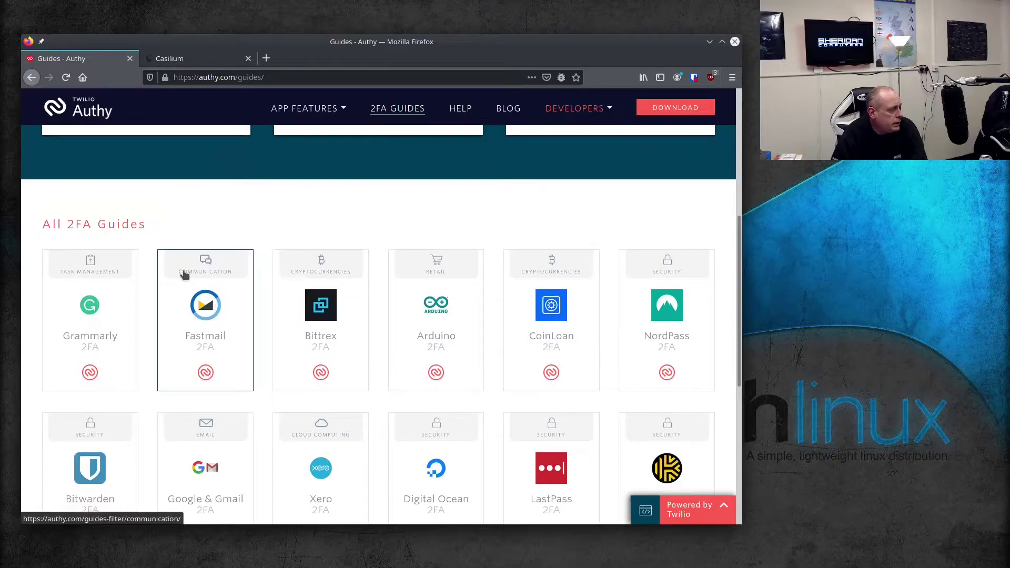
pyautogui.scroll(-7, 164, 322)
pyautogui.scroll(-2, 295, 270)
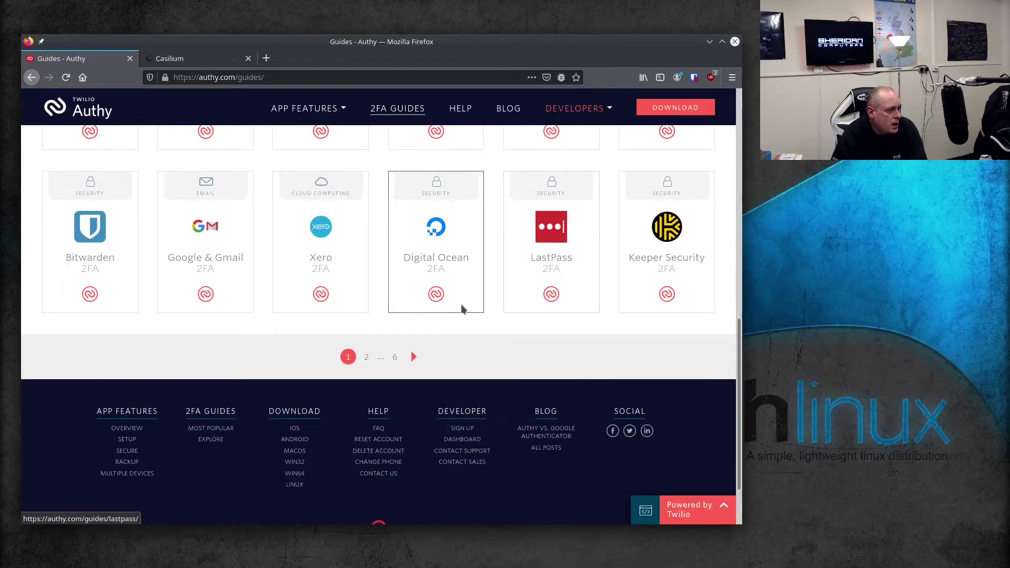
pyautogui.scroll(2, 473, 284)
pyautogui.scroll(1, 447, 342)
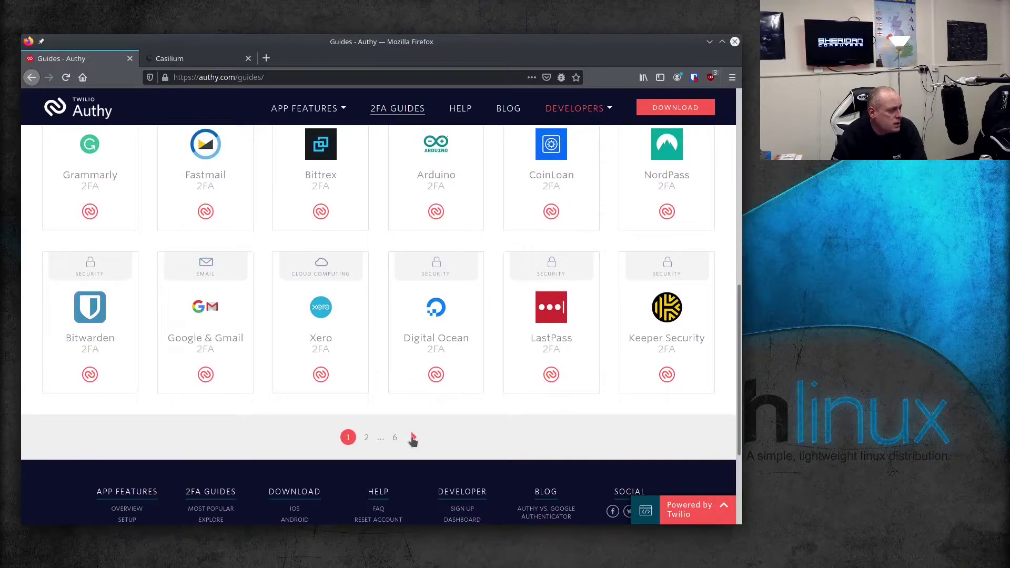
pyautogui.click(413, 438)
# Scroll through guides page 2 of 6, with Coinstash, Twilio, Uber and PayPal
pyautogui.scroll(-3, 281, 264)
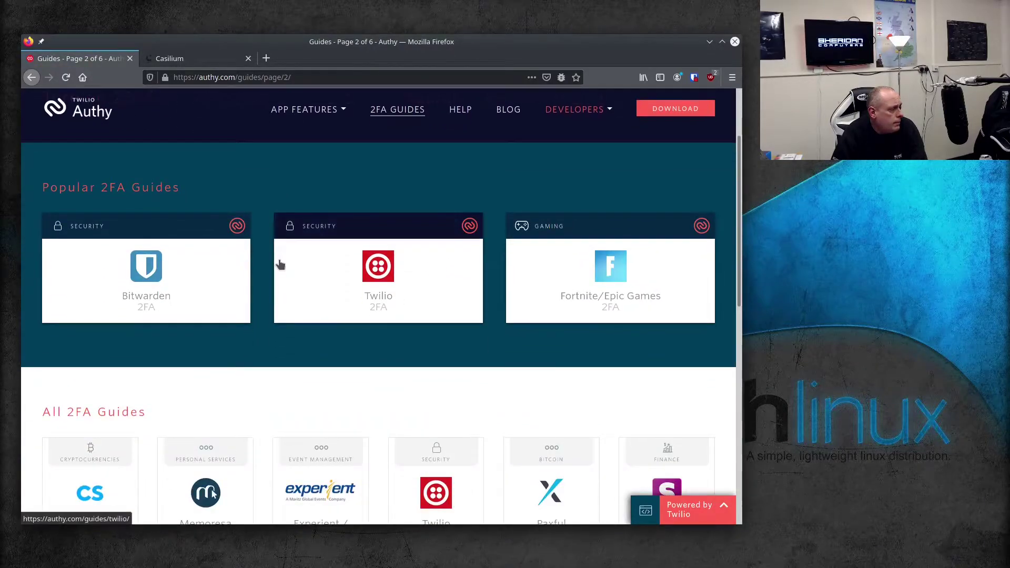
pyautogui.scroll(-4, 279, 265)
pyautogui.scroll(-2, 274, 263)
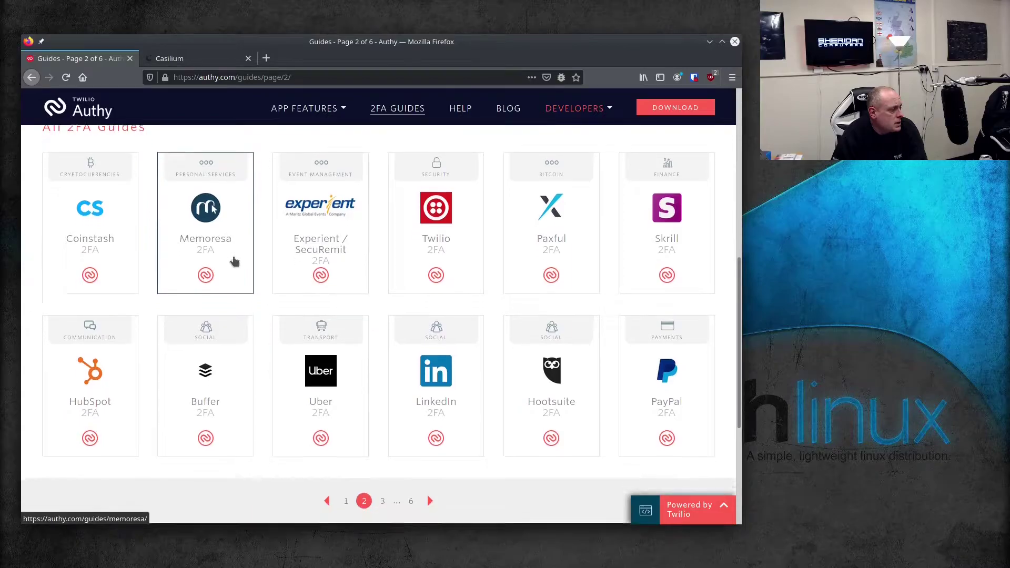
pyautogui.scroll(-1, 235, 261)
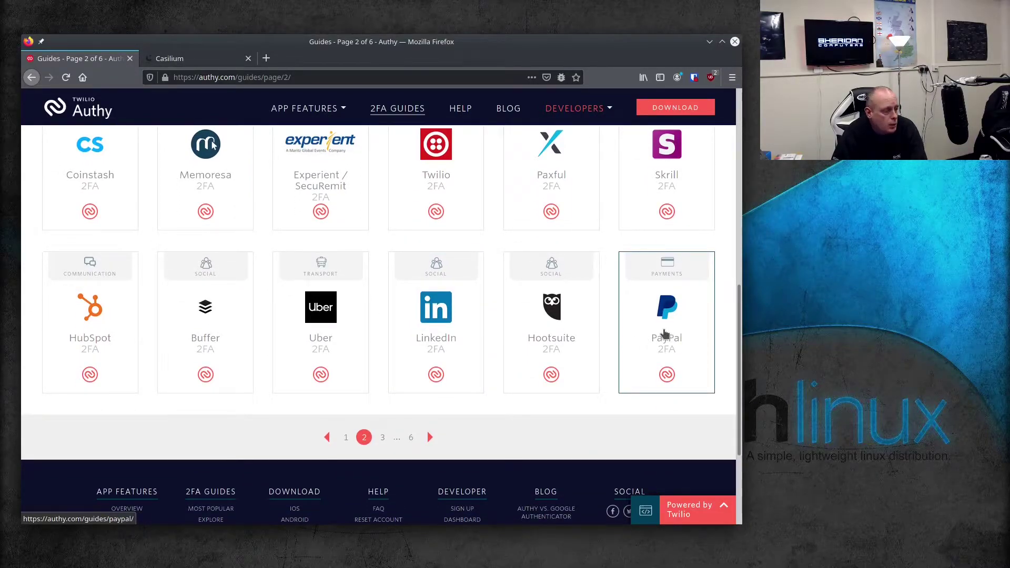
pyautogui.scroll(2, 658, 328)
pyautogui.scroll(2, 649, 327)
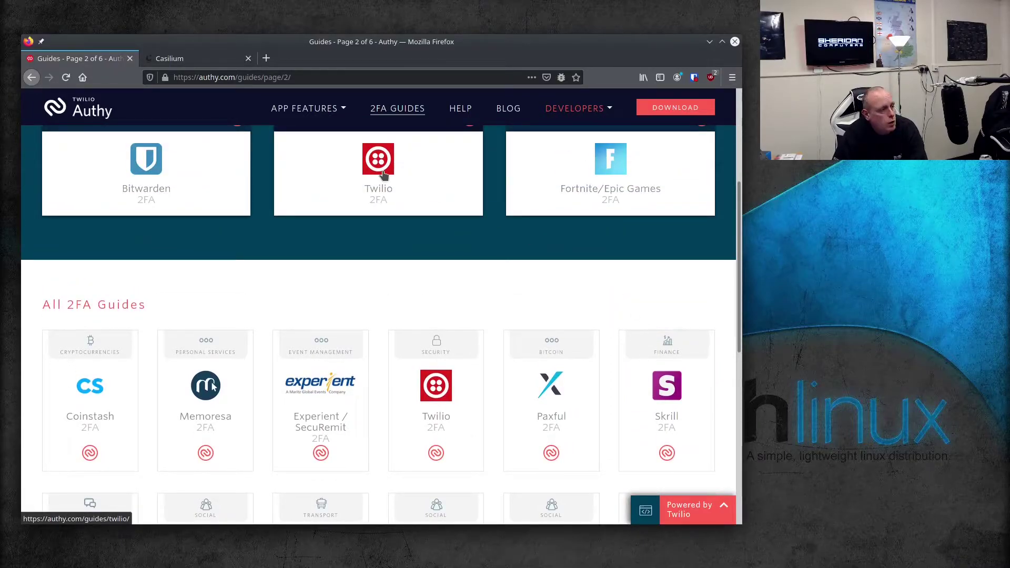
# Switch to the Casilium tab and submit the administrator's e-mail and password
pyautogui.click(195, 62)
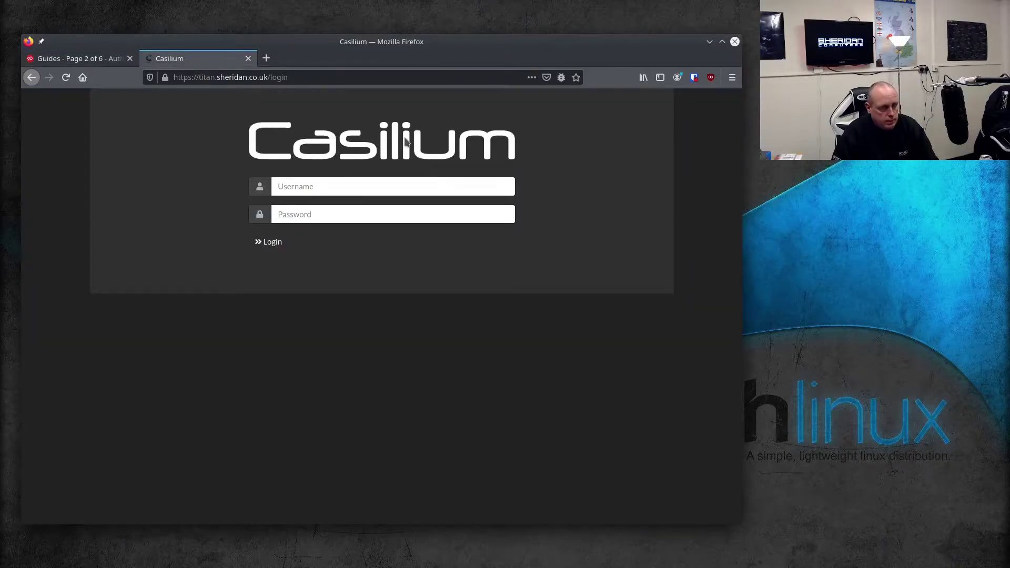
pyautogui.click(429, 186)
pyautogui.write('ad')
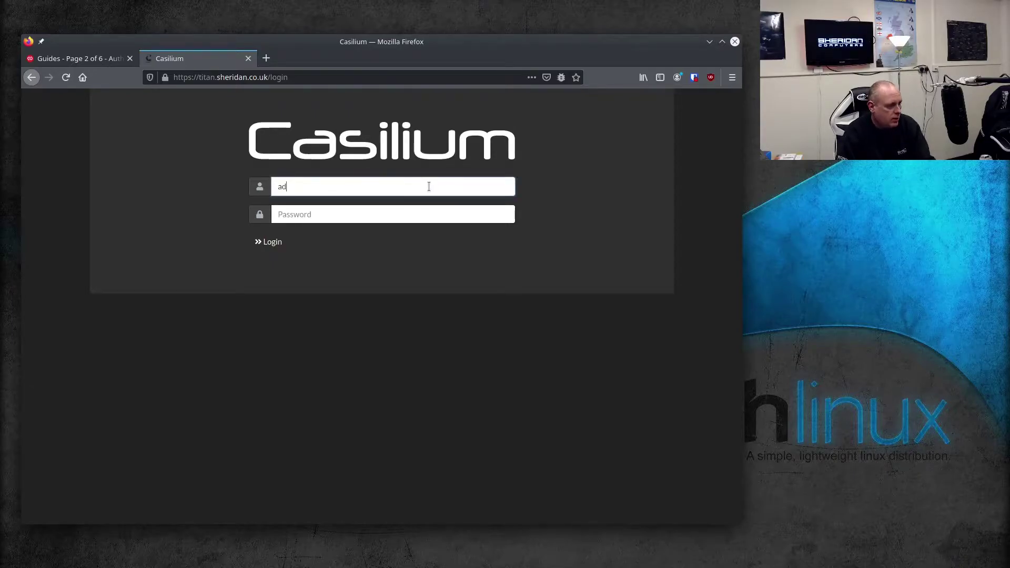
pyautogui.write('min@exampl')
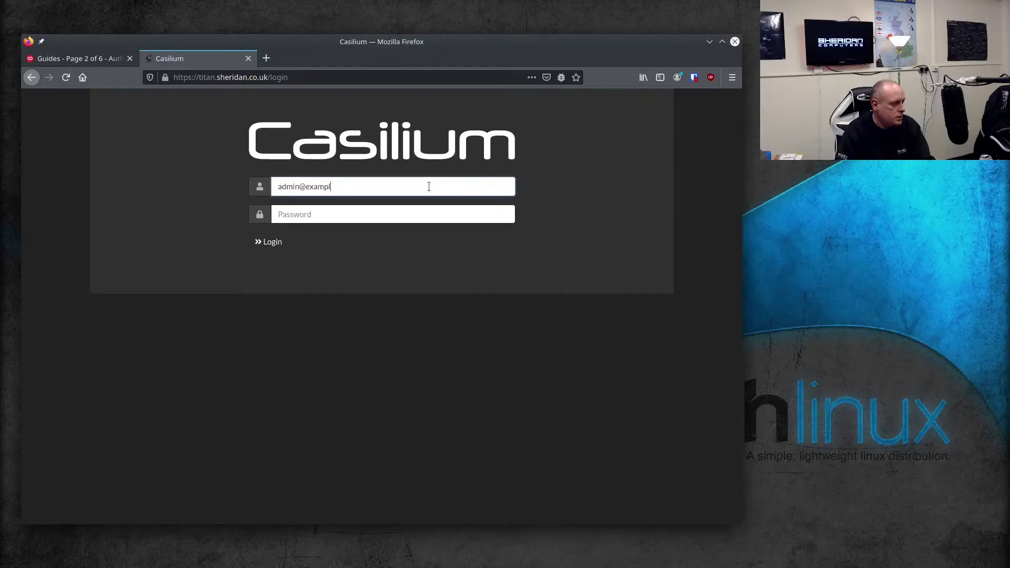
pyautogui.write('e.com')
pyautogui.press('Tab')
pyautogui.write('••')
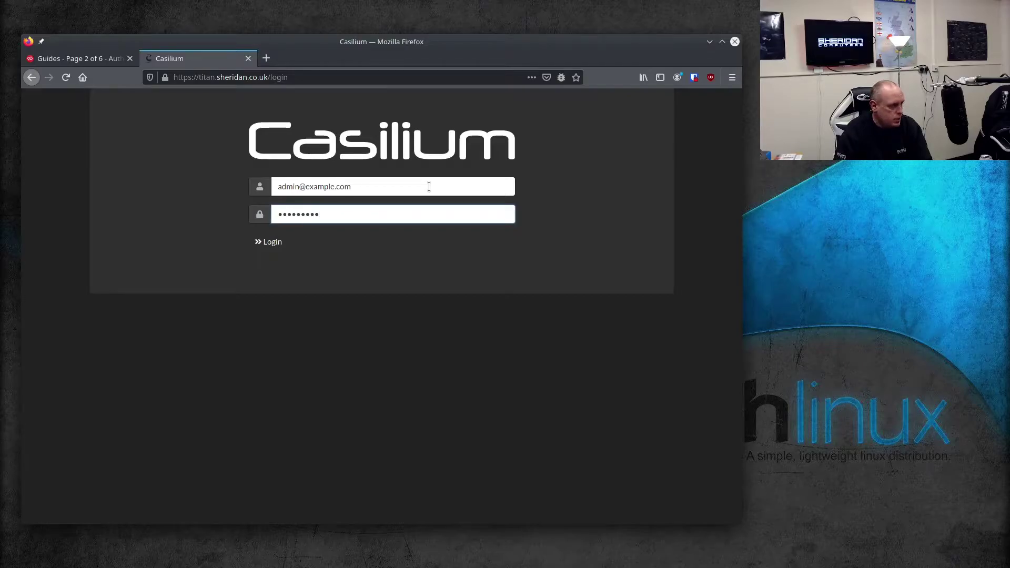
pyautogui.press('Return')
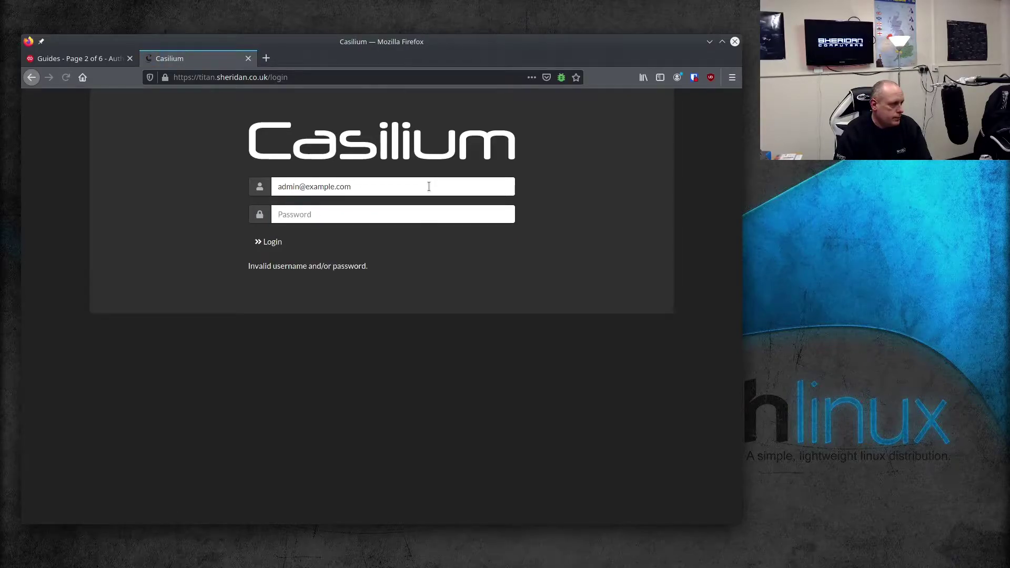
# Re-enter the password after the login error and sign in as Administrator
pyautogui.click(397, 215)
pyautogui.write('••')
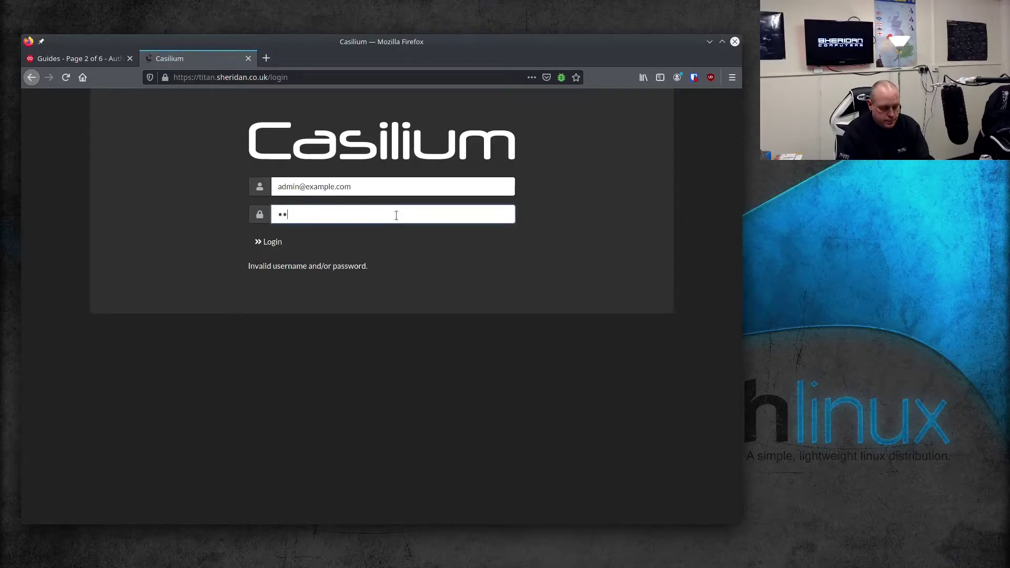
pyautogui.press('BackSpace')
pyautogui.press('BackSpace')
pyautogui.write('••')
pyautogui.press('Return')
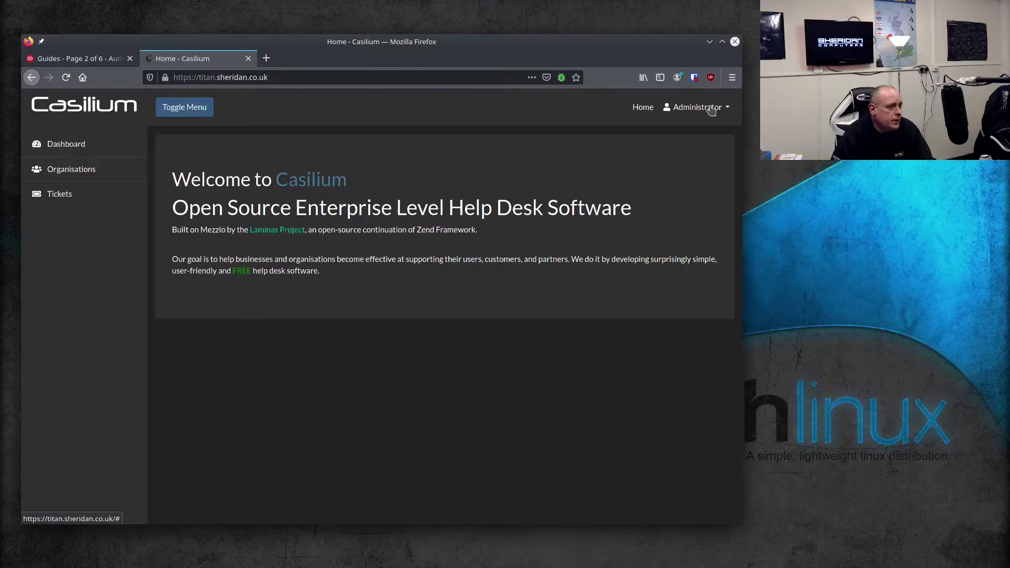
# Go to Account Settings from the Administrator menu and choose Enable MFA to show the QR code
pyautogui.click(712, 108)
pyautogui.click(681, 153)
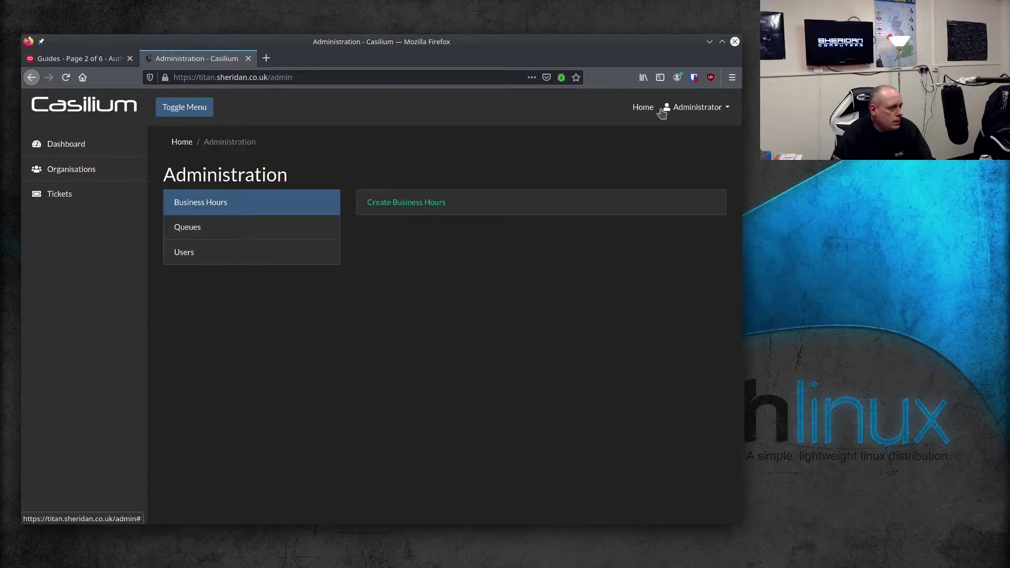
pyautogui.click(700, 107)
pyautogui.click(703, 131)
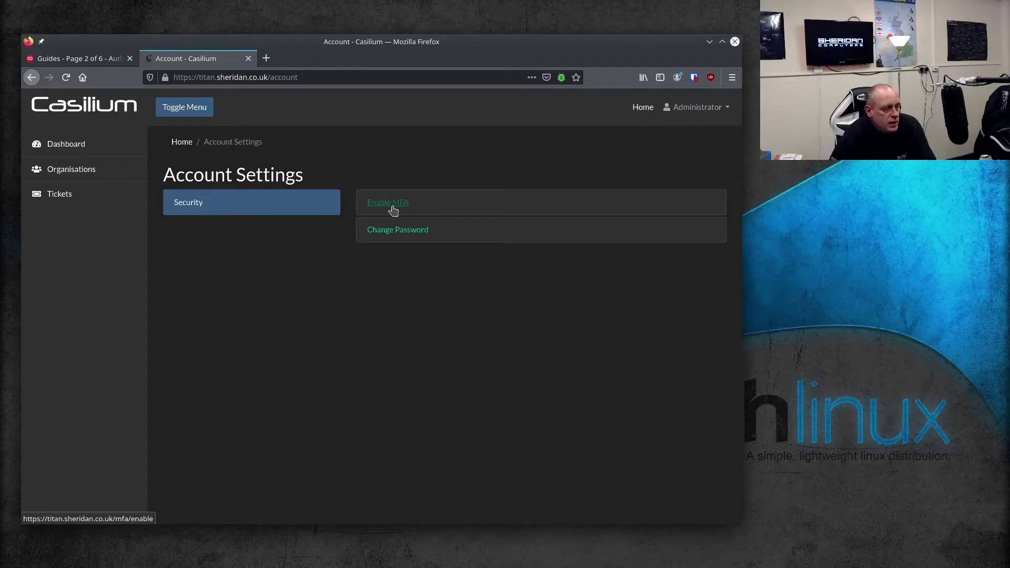
pyautogui.click(393, 207)
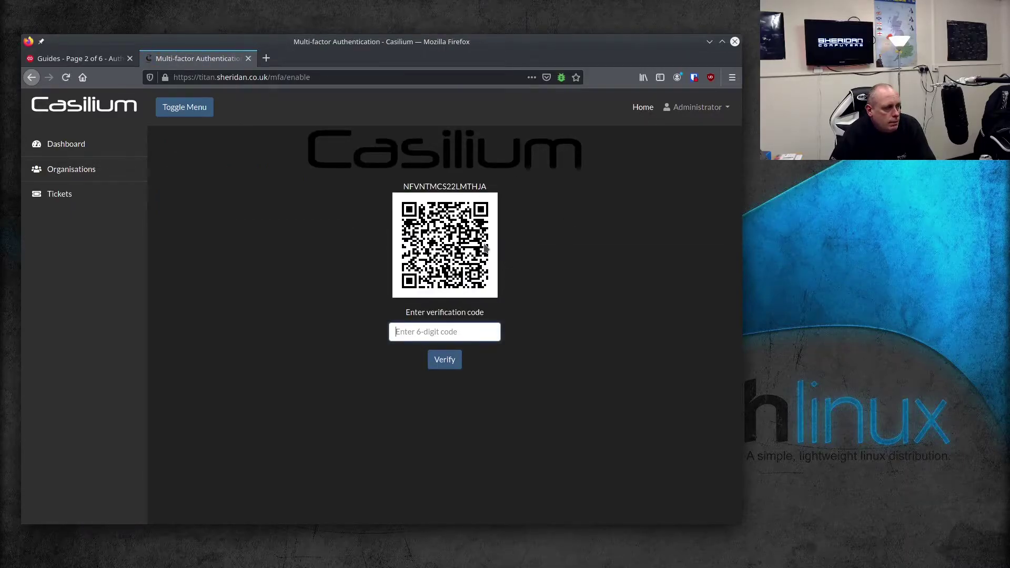
# With the QR code scanned into Authy, focus the verification code field
pyautogui.click(462, 327)
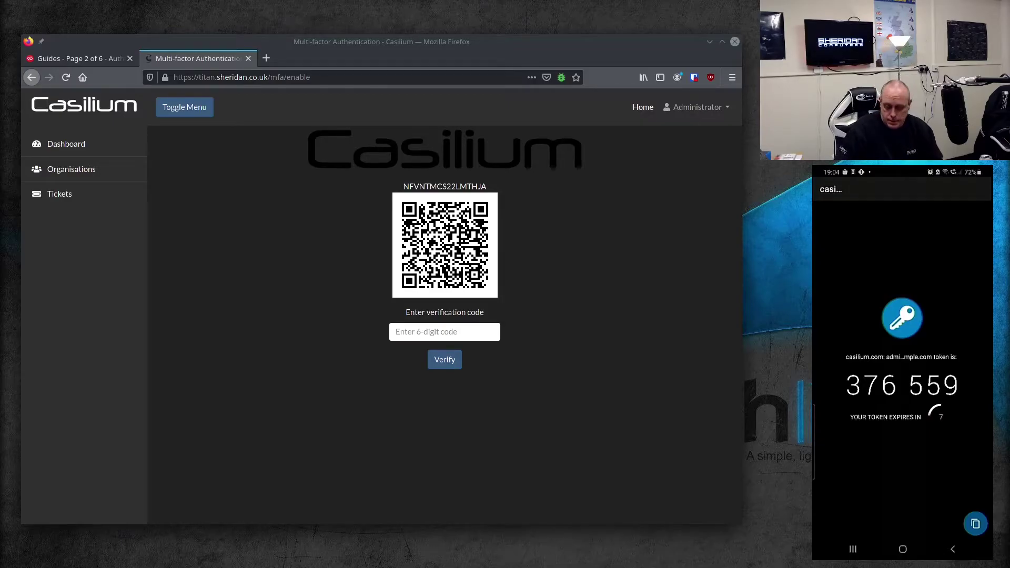
# Enter the current six-digit Authy token and verify it to enable MFA
pyautogui.click(449, 331)
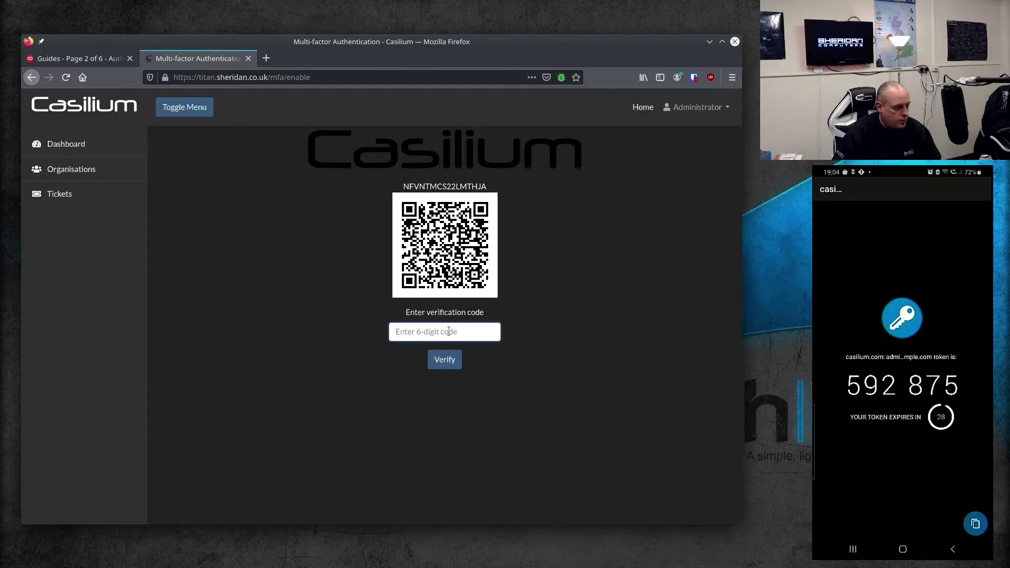
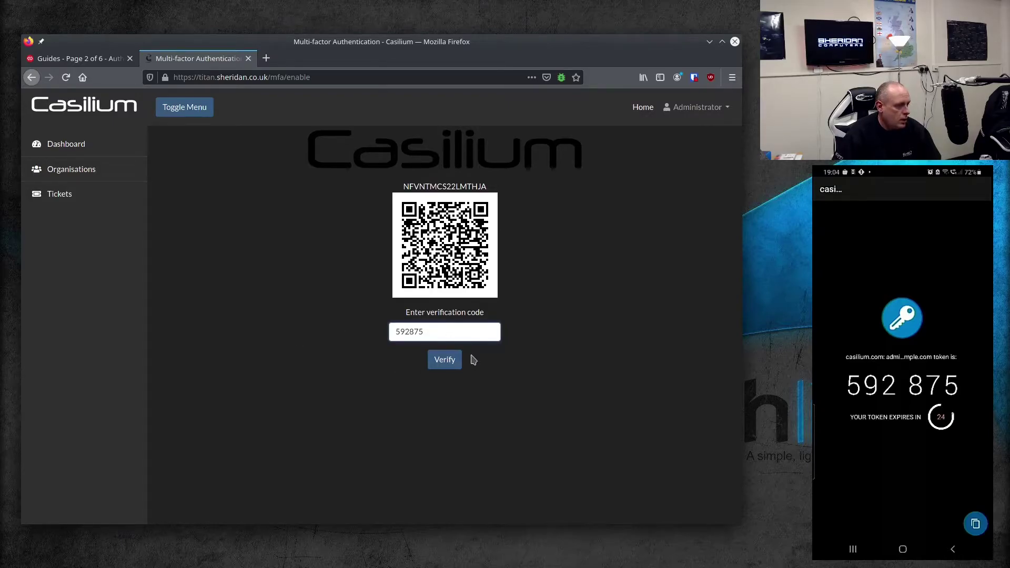
pyautogui.click(447, 363)
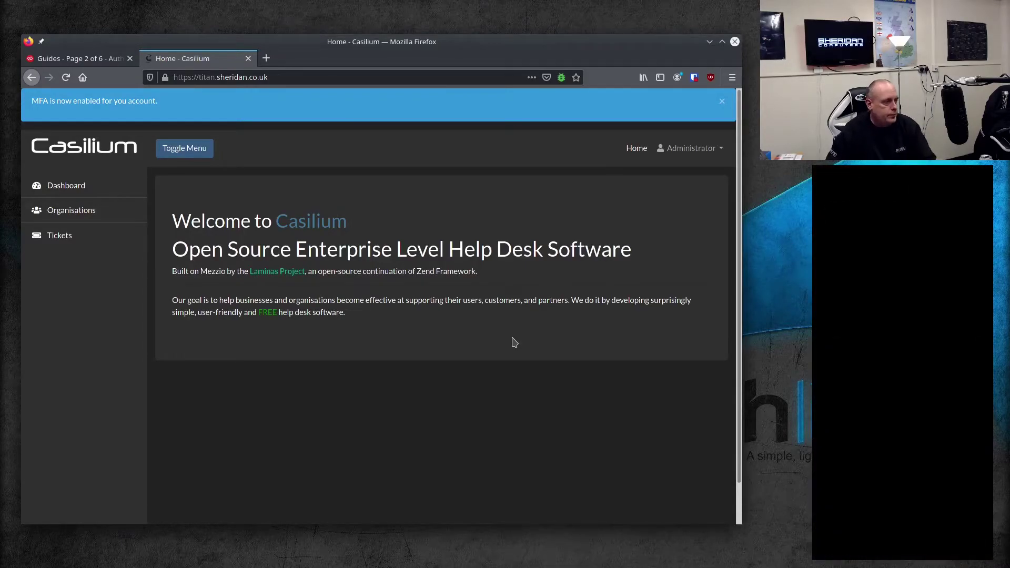
# Log out via the Administrator menu and log back in with the admin e-mail and password
pyautogui.click(664, 148)
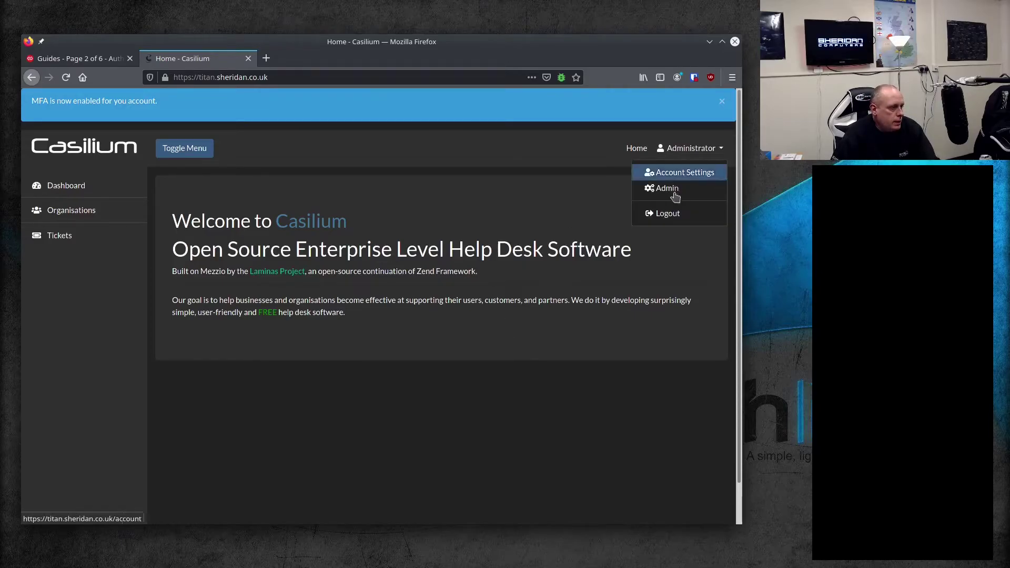
pyautogui.click(667, 214)
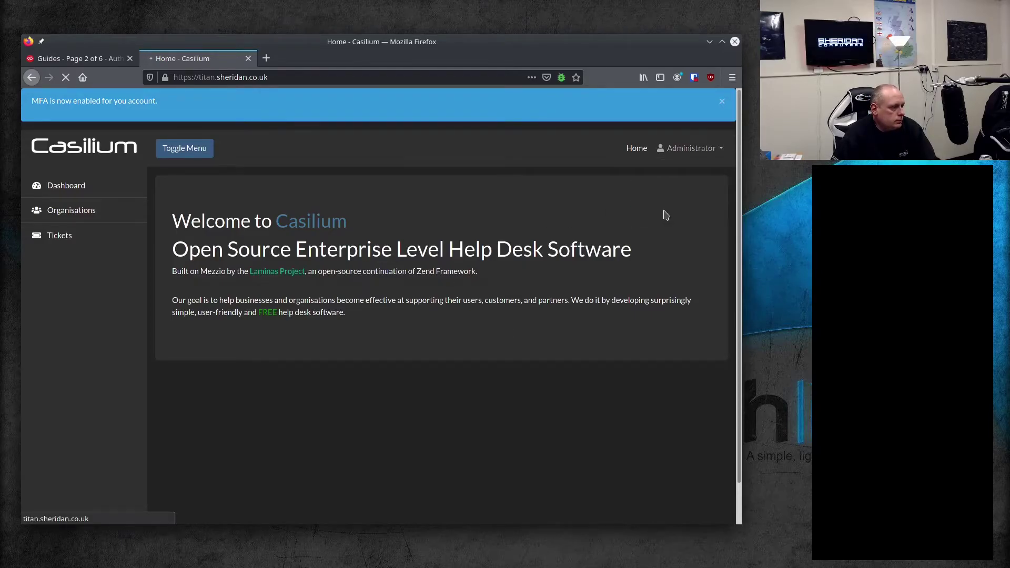
pyautogui.click(368, 193)
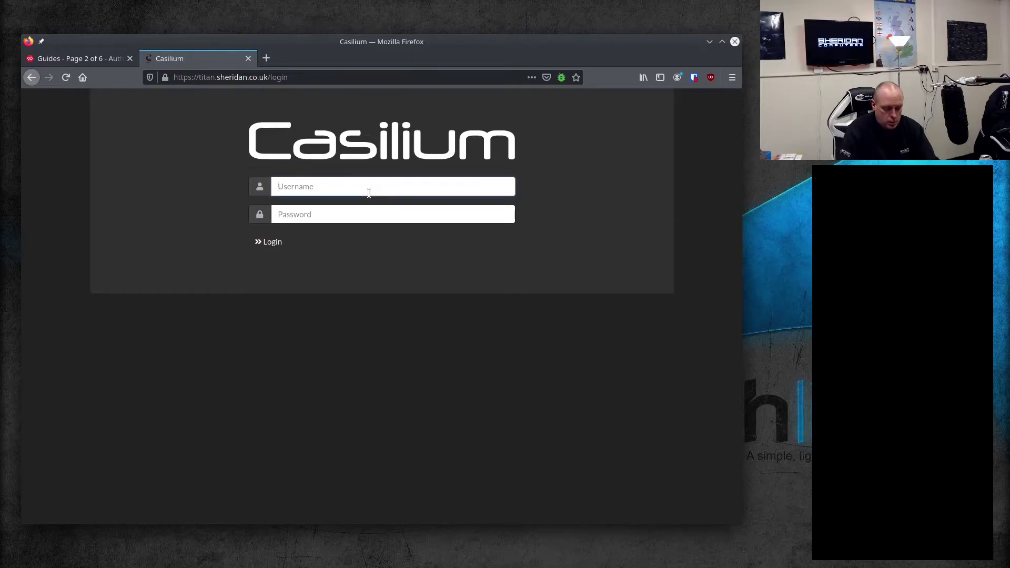
pyautogui.write('admin@ex')
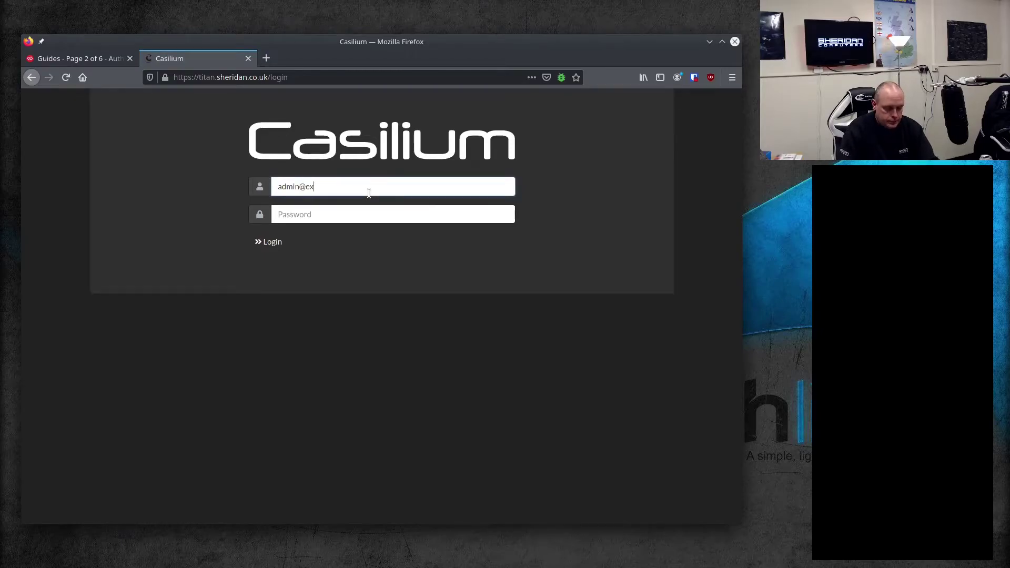
pyautogui.write('ample.com')
pyautogui.press('Tab')
pyautogui.write('p')
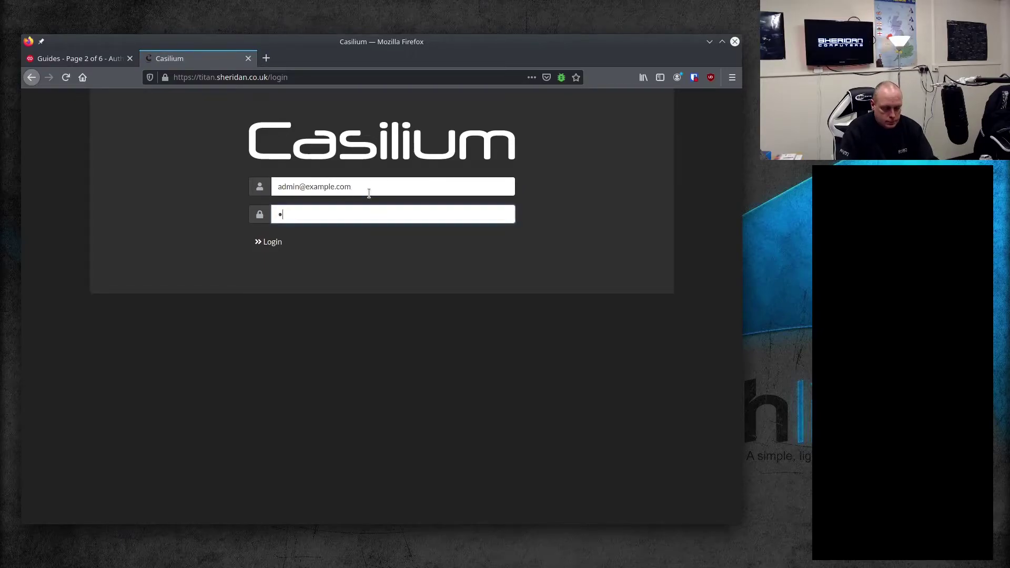
pyautogui.press('Return')
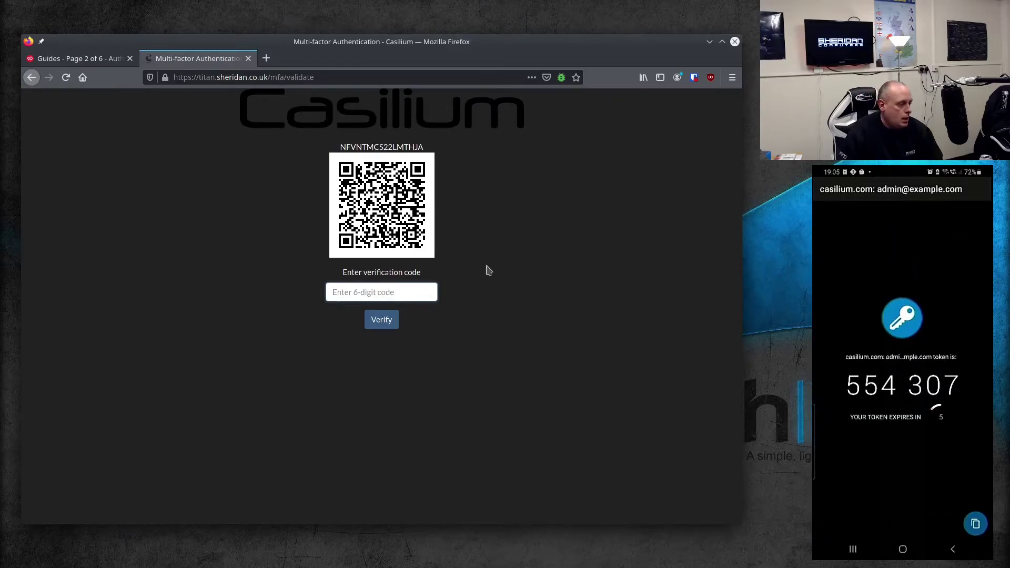
# Verify the Authy token to complete the MFA sign-in, then close the Casilium tab
pyautogui.click(397, 294)
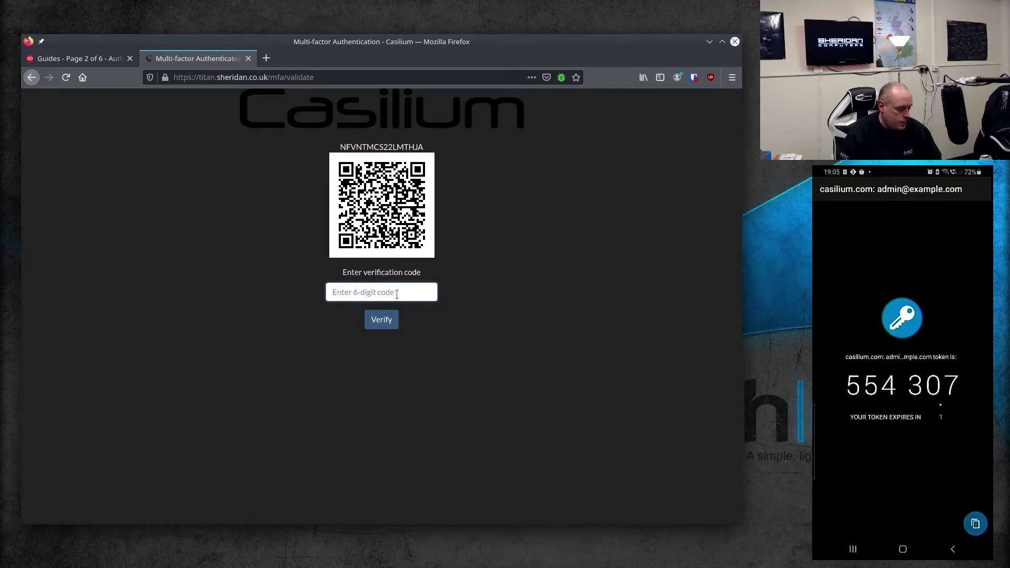
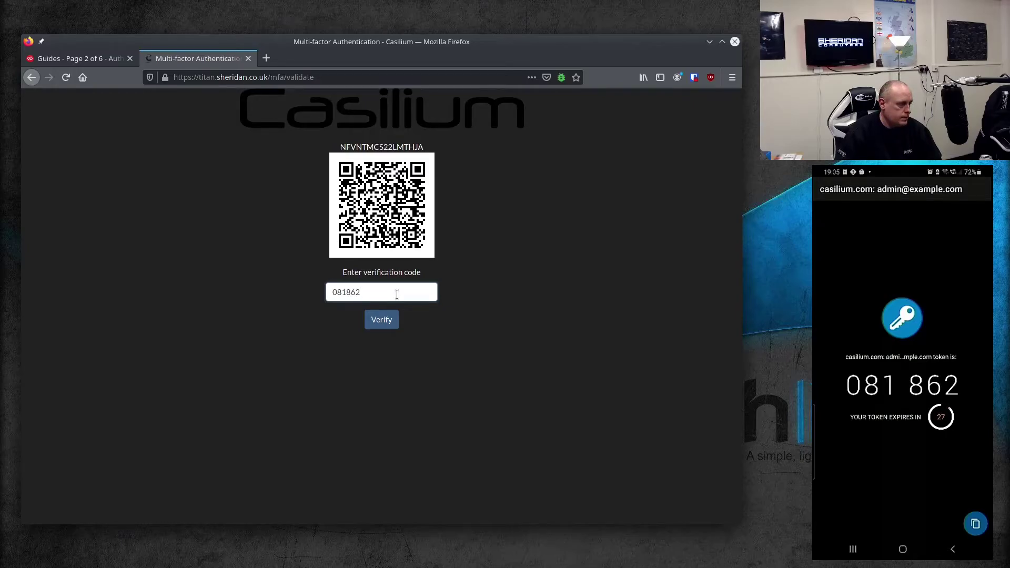
pyautogui.click(389, 324)
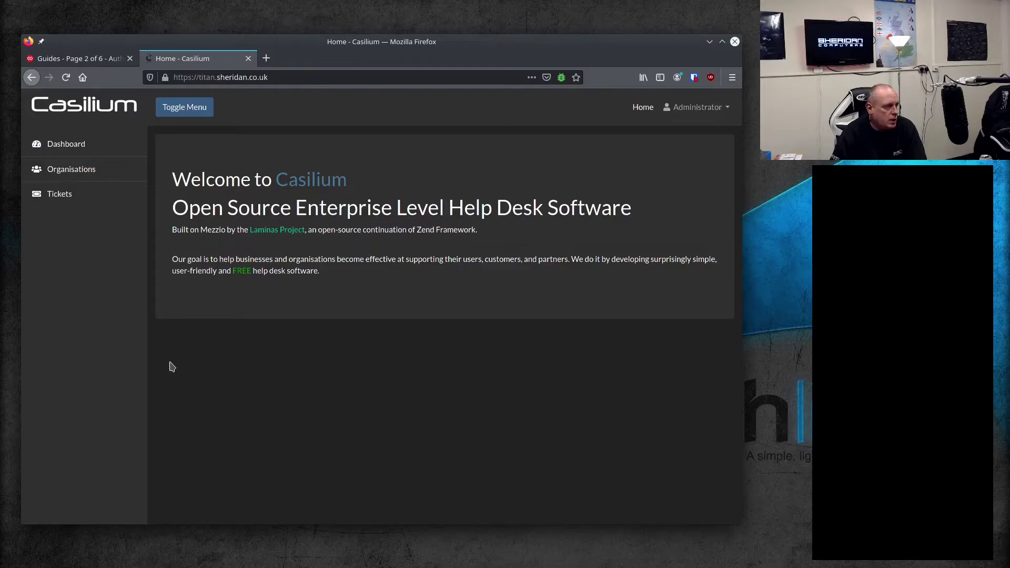
pyautogui.click(248, 59)
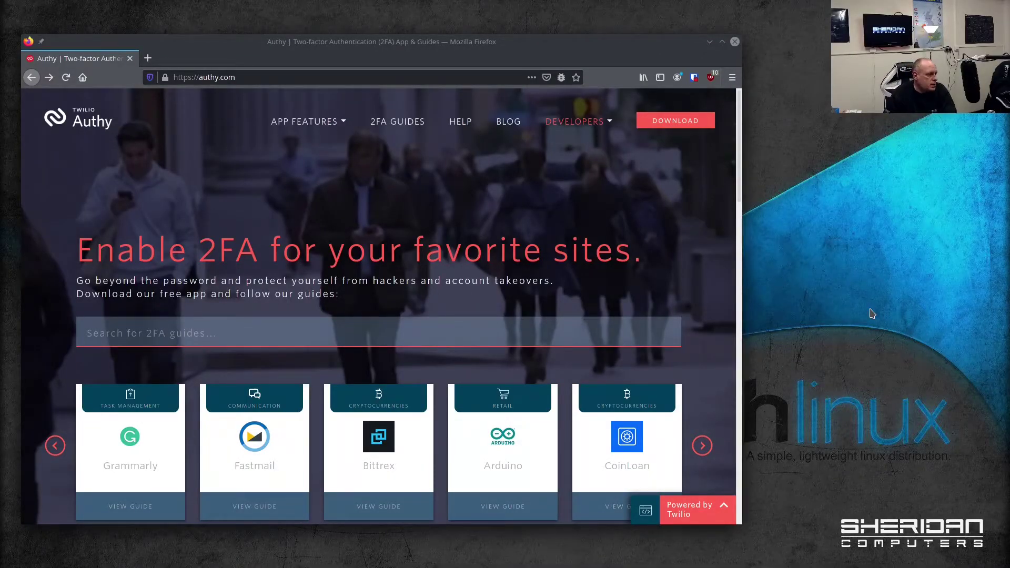
# Open Authy's download page and review the desktop OS options, keeping macOS
pyautogui.click(667, 127)
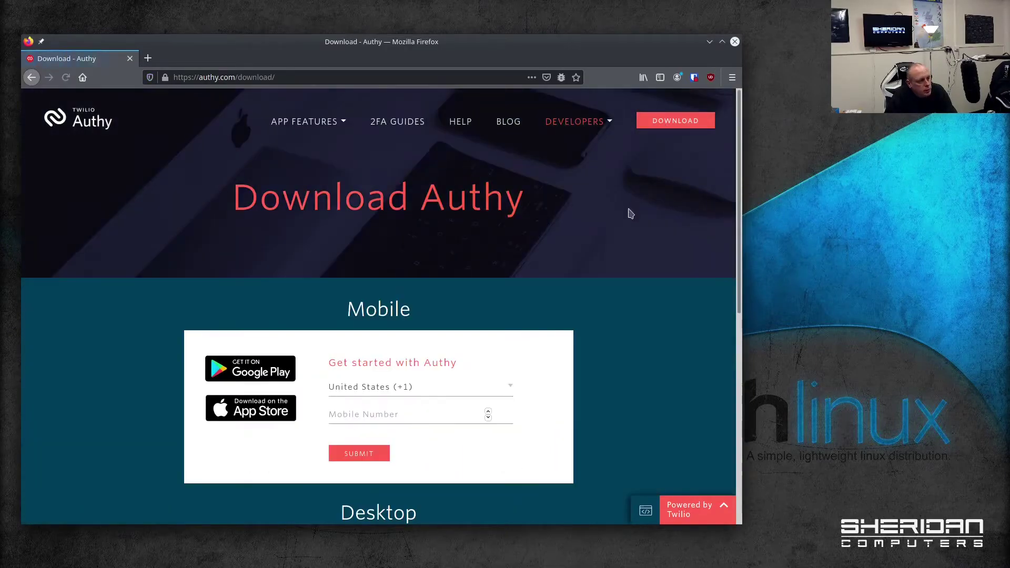
pyautogui.scroll(-5, 560, 274)
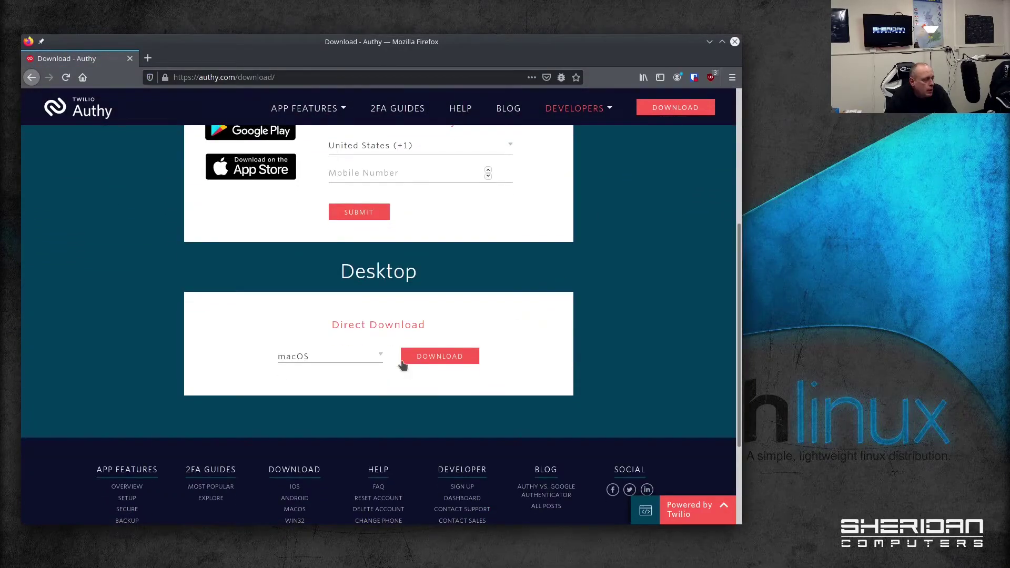
pyautogui.click(377, 358)
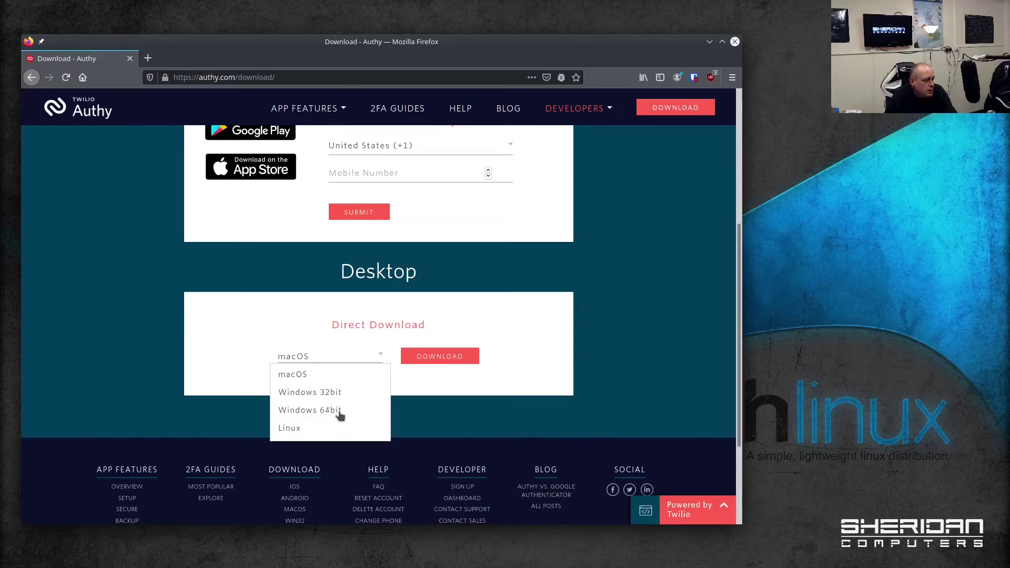
pyautogui.click(645, 304)
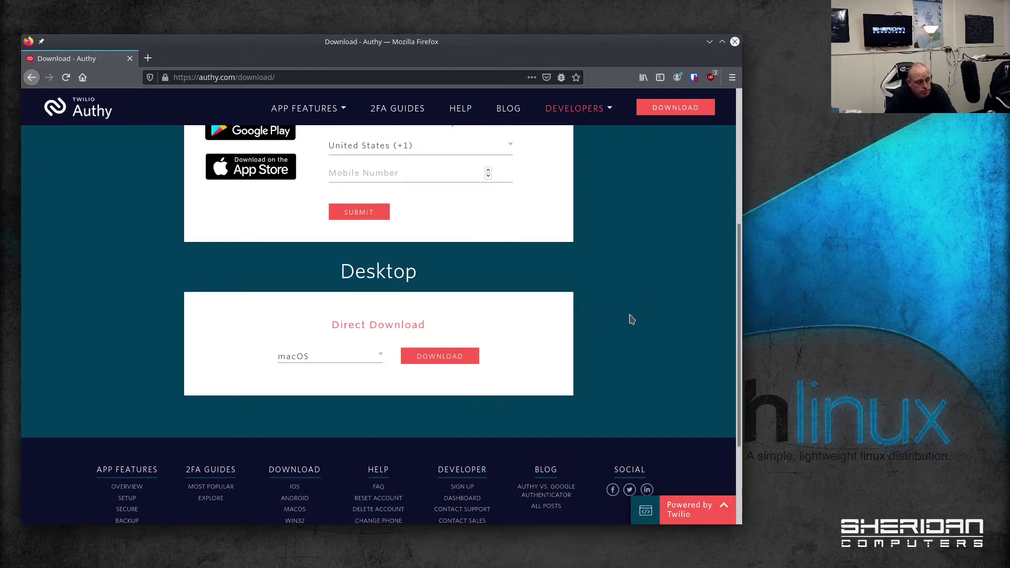
pyautogui.scroll(3, 629, 316)
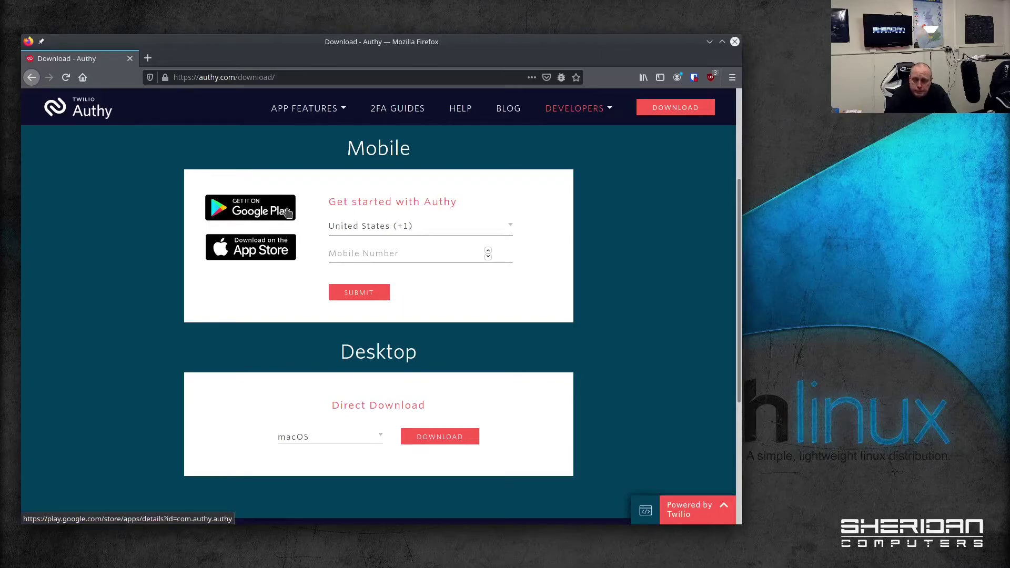
# Set the mobile number country to United Kingdom (+44) by searching 44
pyautogui.click(368, 227)
pyautogui.scroll(-3, 450, 446)
pyautogui.scroll(-15, 447, 443)
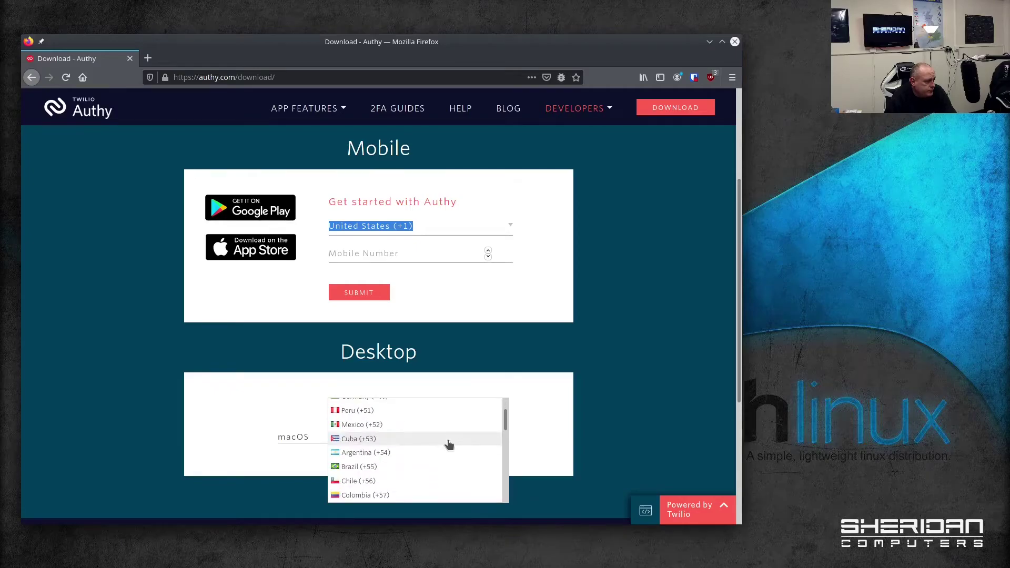
pyautogui.scroll(-3, 443, 440)
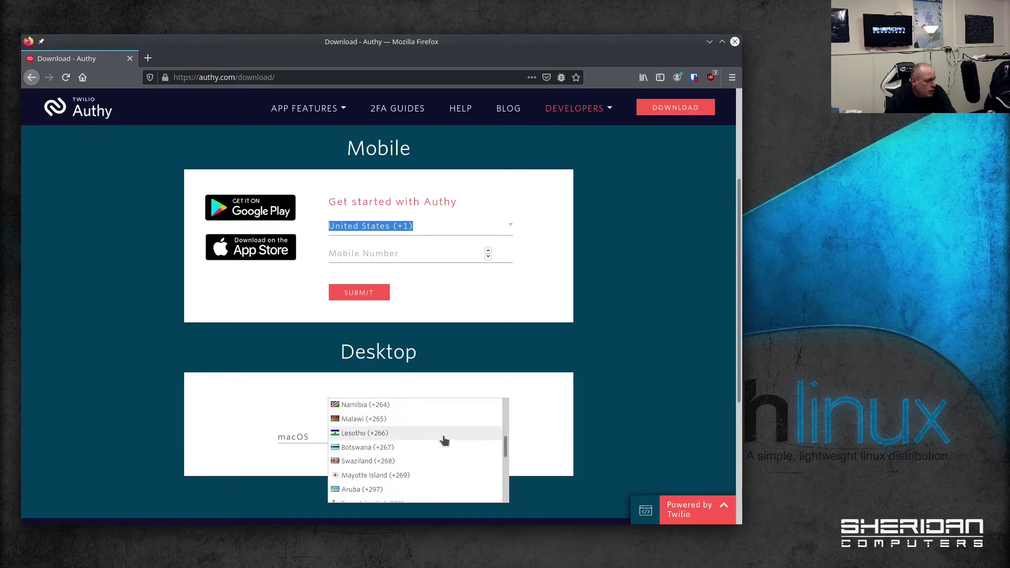
pyautogui.scroll(9, 441, 437)
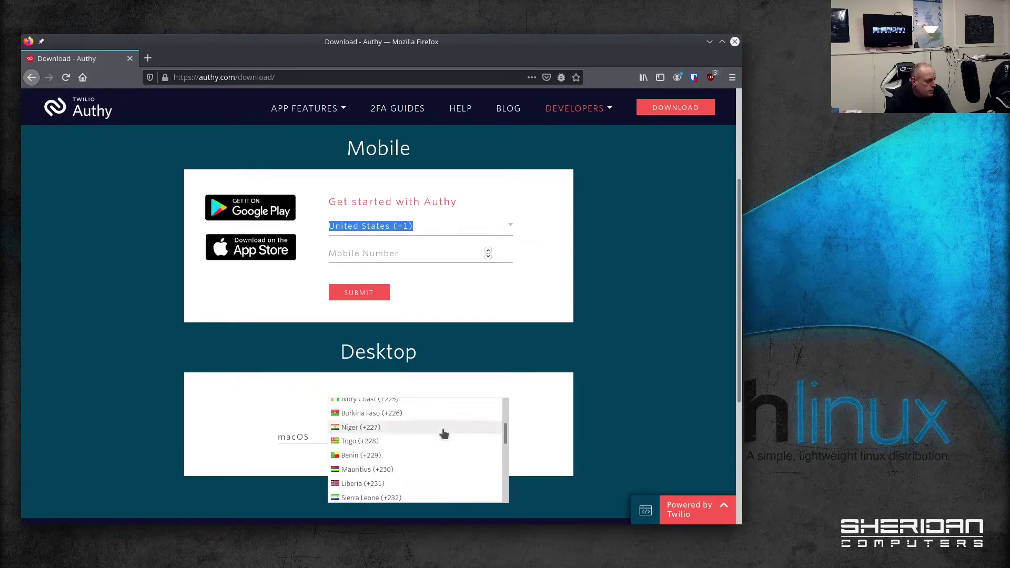
pyautogui.write('44')
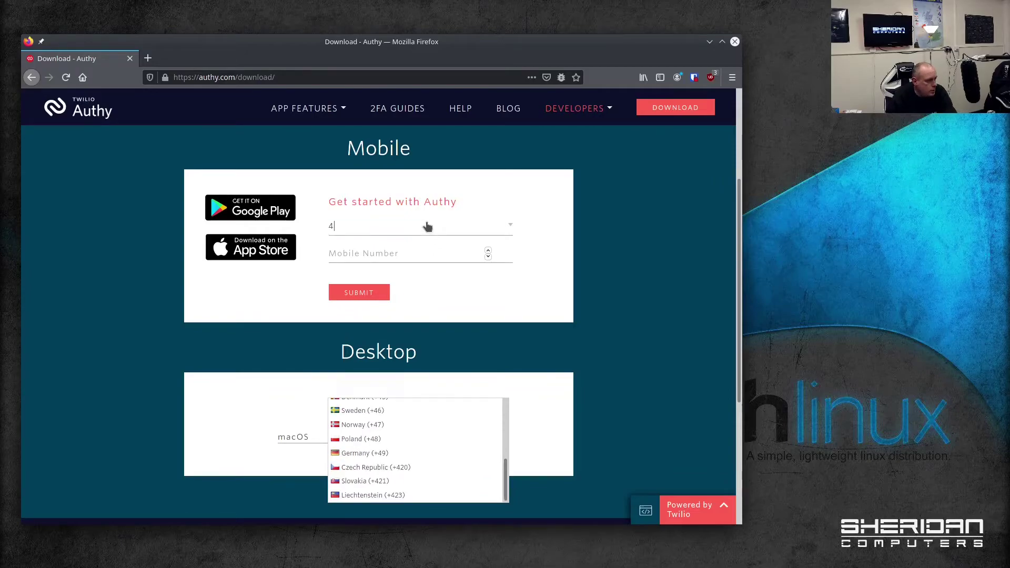
pyautogui.click(393, 405)
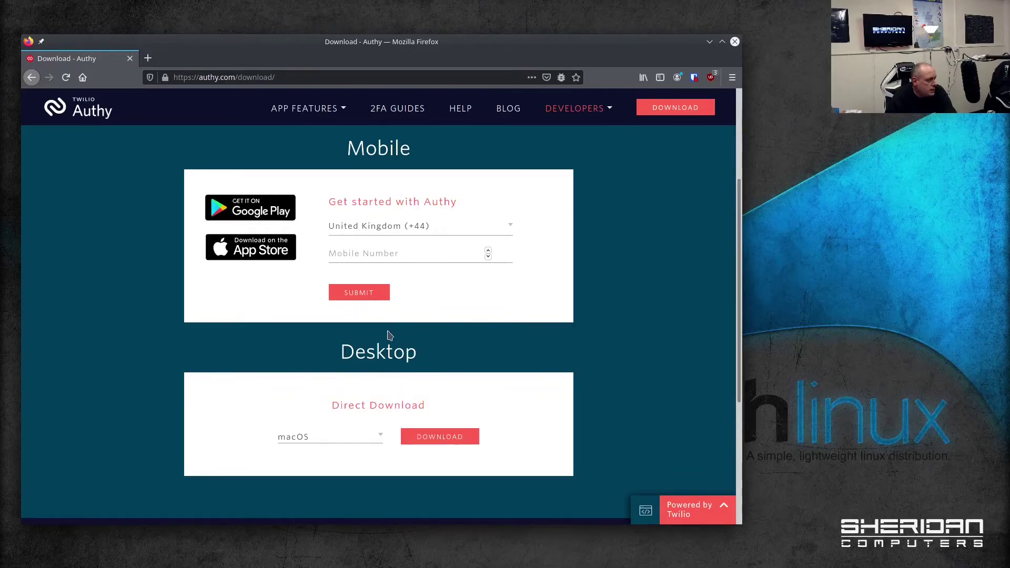
pyautogui.click(401, 255)
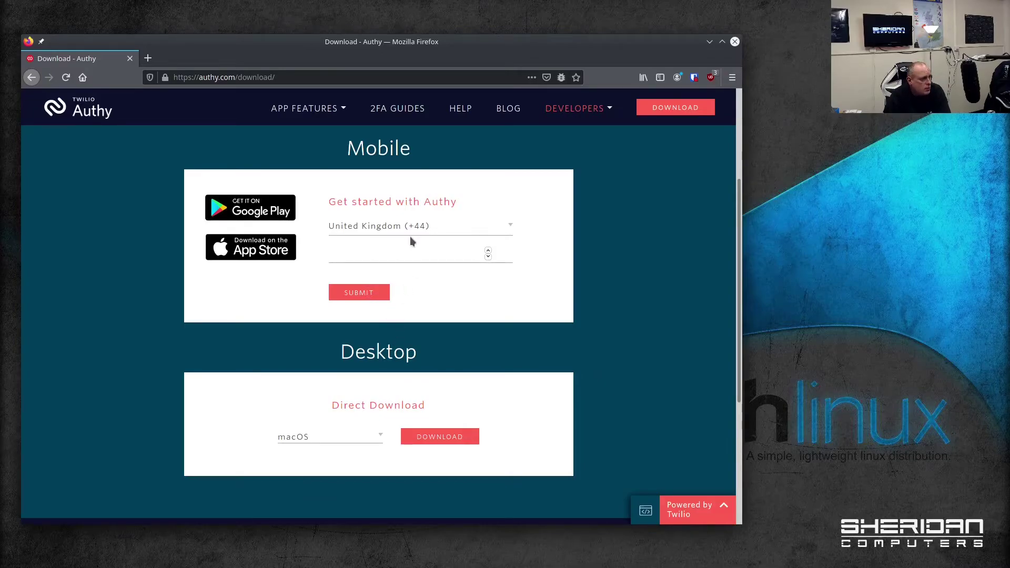
# Go to the 2FA guides page and search for 'linkedin'
pyautogui.click(382, 111)
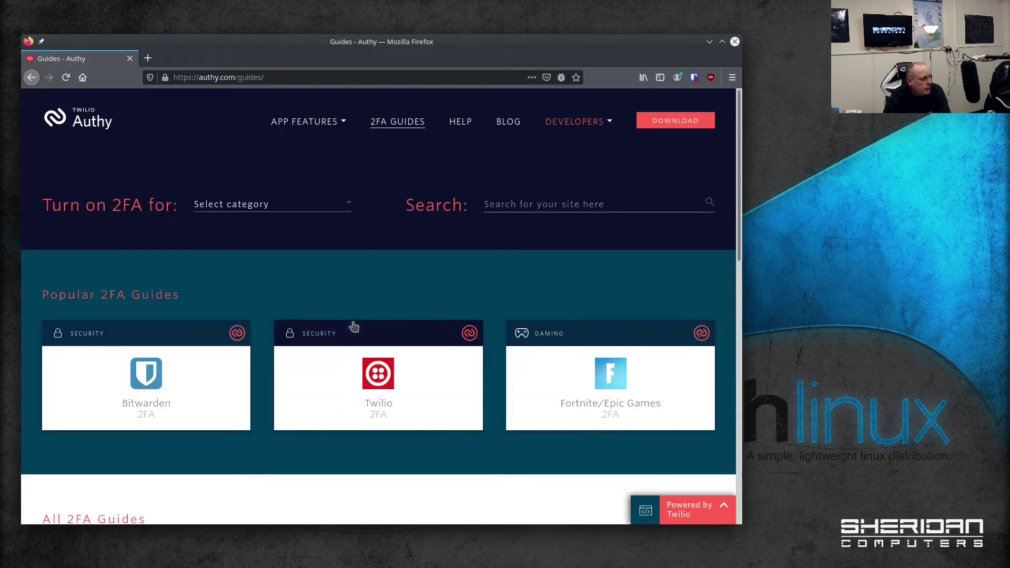
pyautogui.scroll(-3, 345, 319)
pyautogui.scroll(3, 207, 232)
pyautogui.click(266, 211)
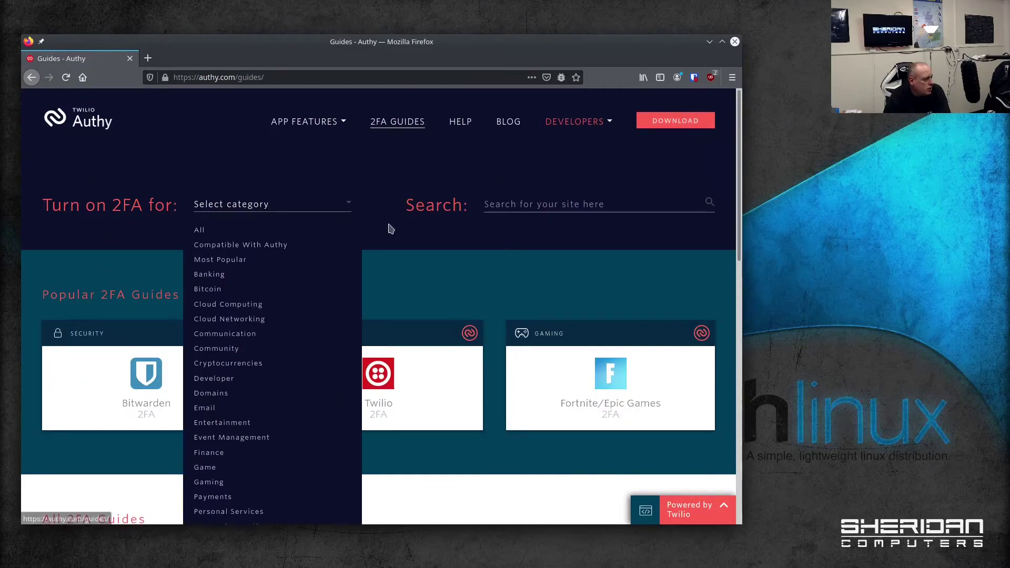
pyautogui.click(528, 208)
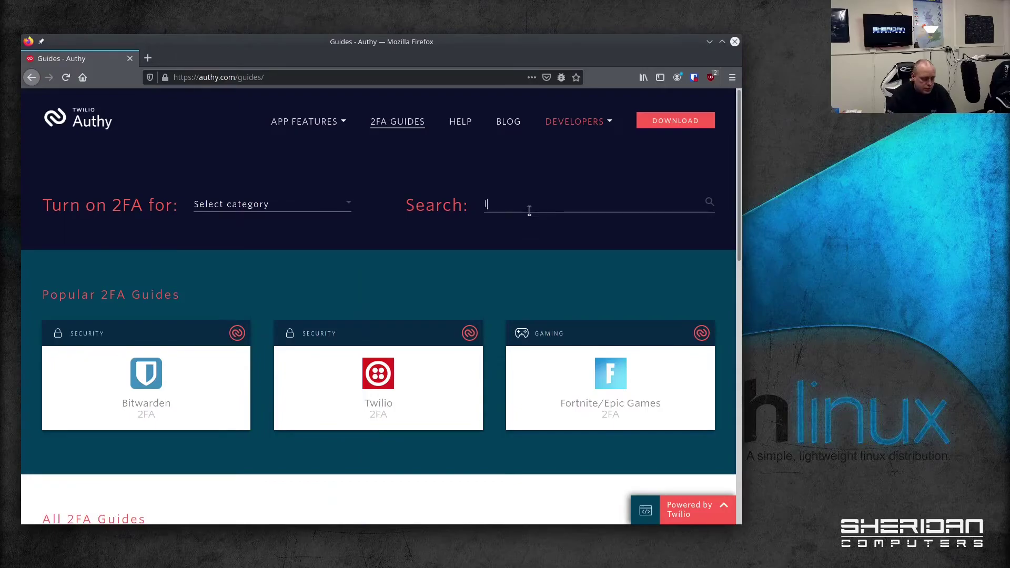
pyautogui.write('linkedin')
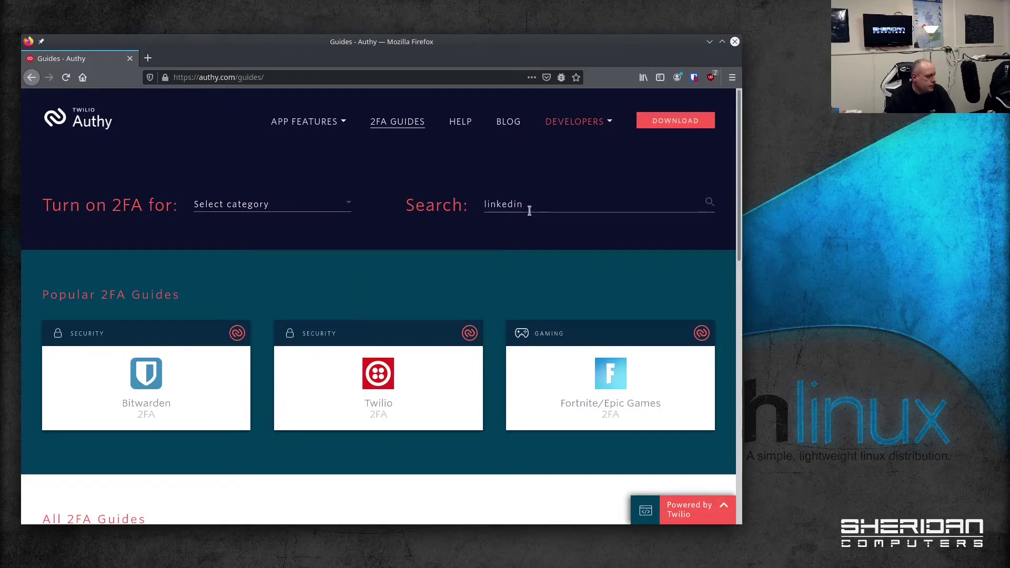
pyautogui.click(711, 203)
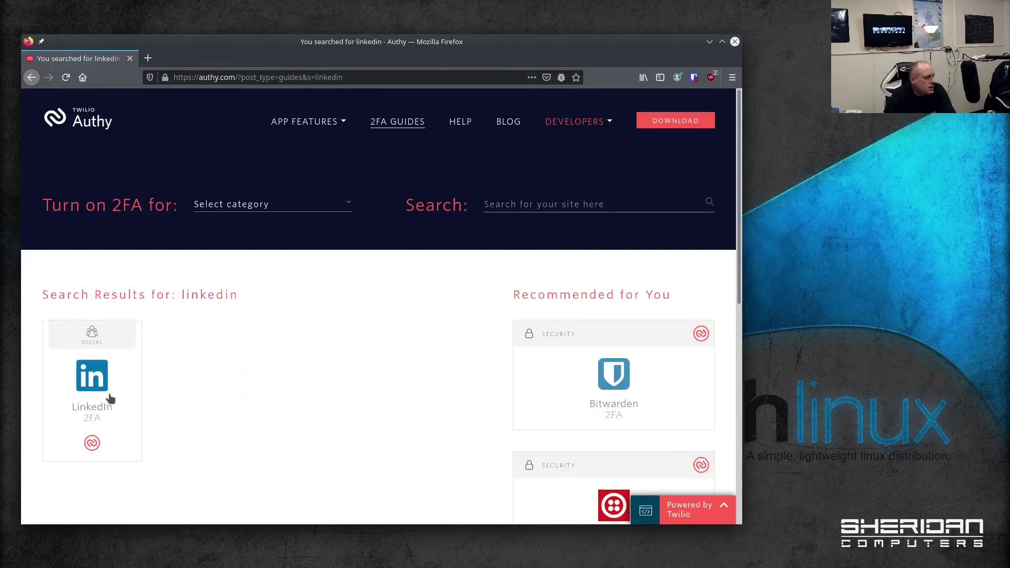
# Open the LinkedIn guide and scroll through its four setup steps and back to the top
pyautogui.click(111, 395)
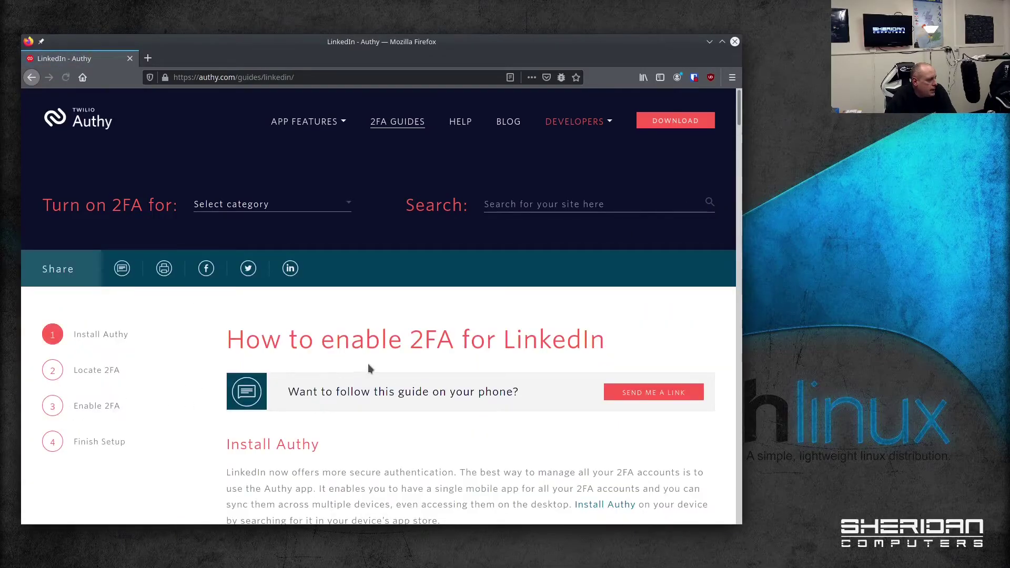
pyautogui.scroll(-2, 364, 367)
pyautogui.scroll(-2, 364, 367)
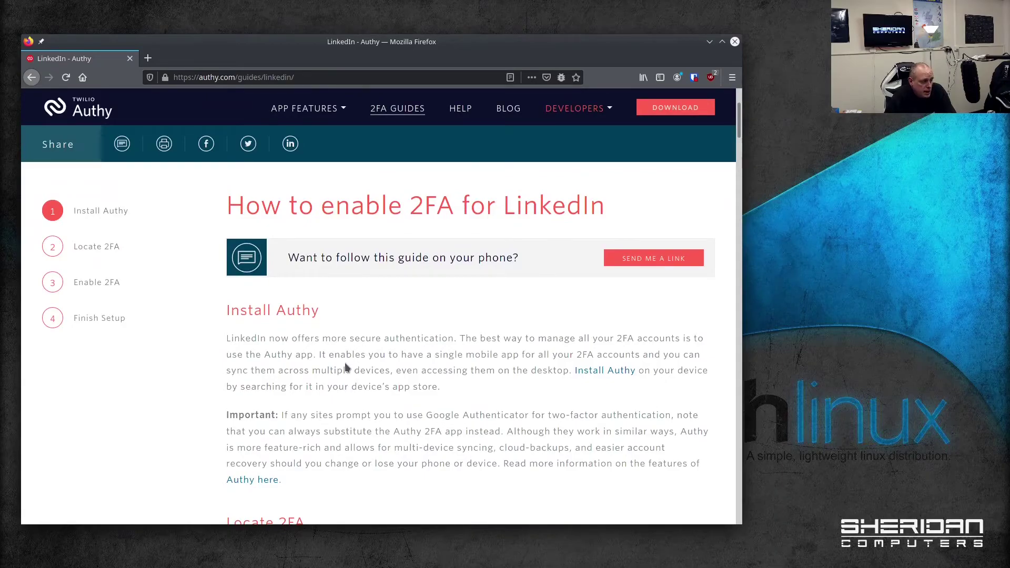
pyautogui.scroll(-10, 339, 364)
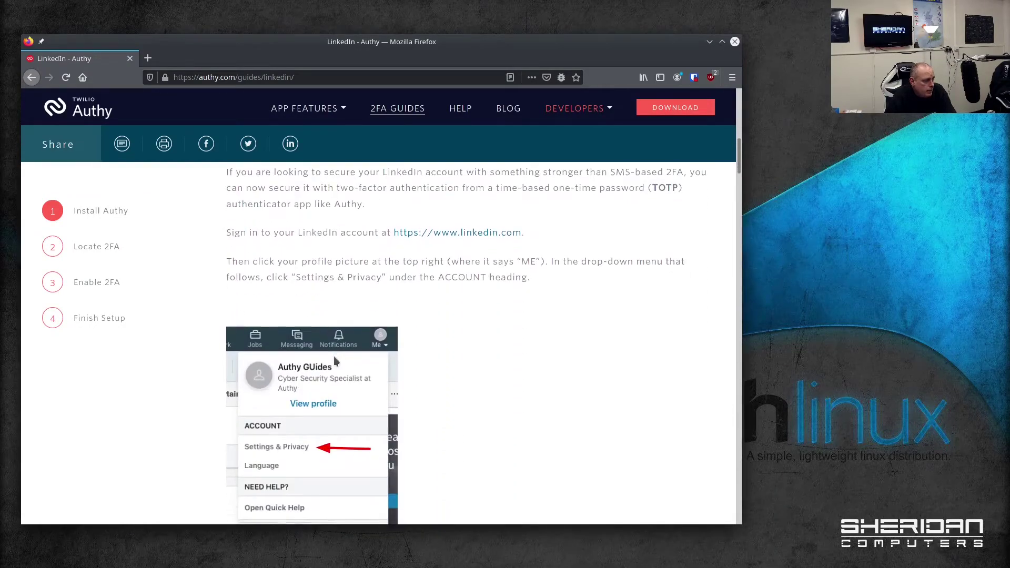
pyautogui.scroll(-4, 438, 374)
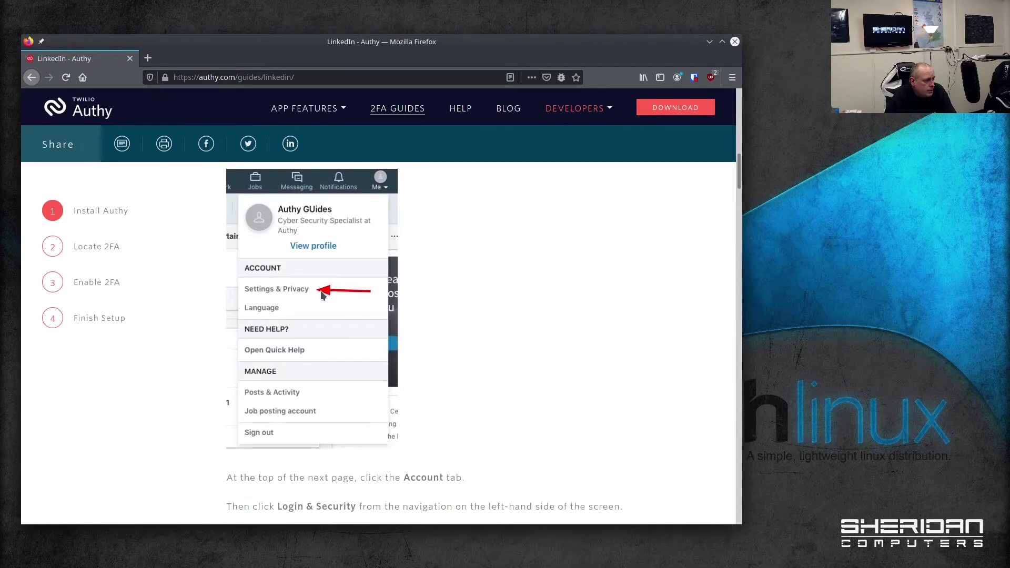
pyautogui.scroll(-9, 456, 326)
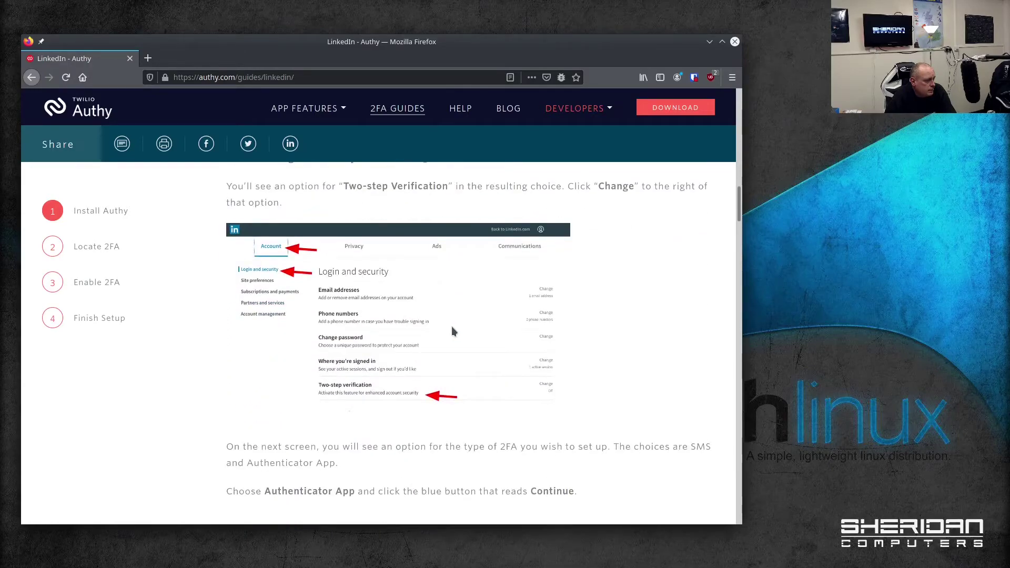
pyautogui.scroll(-6, 335, 296)
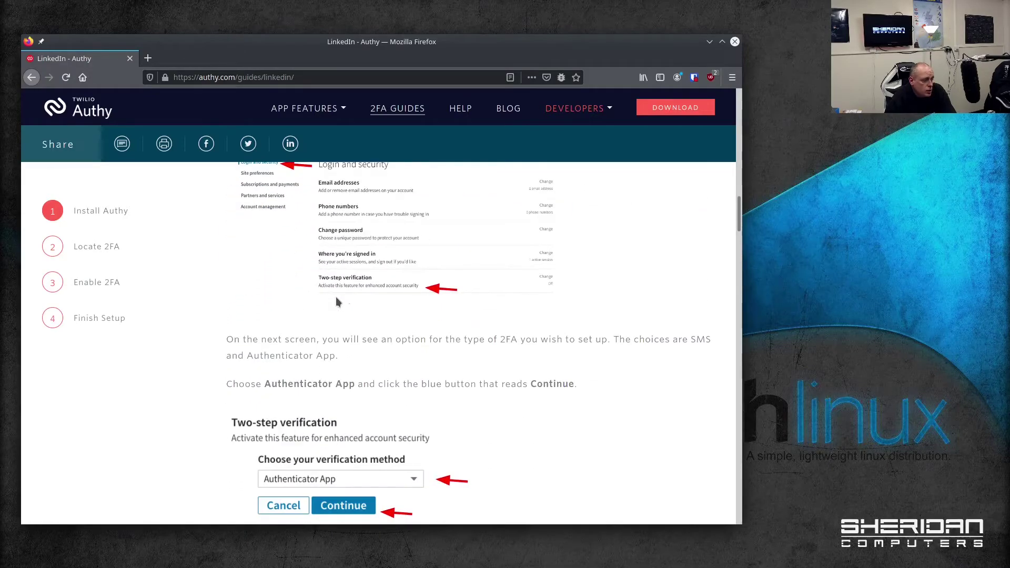
pyautogui.scroll(-3, 429, 311)
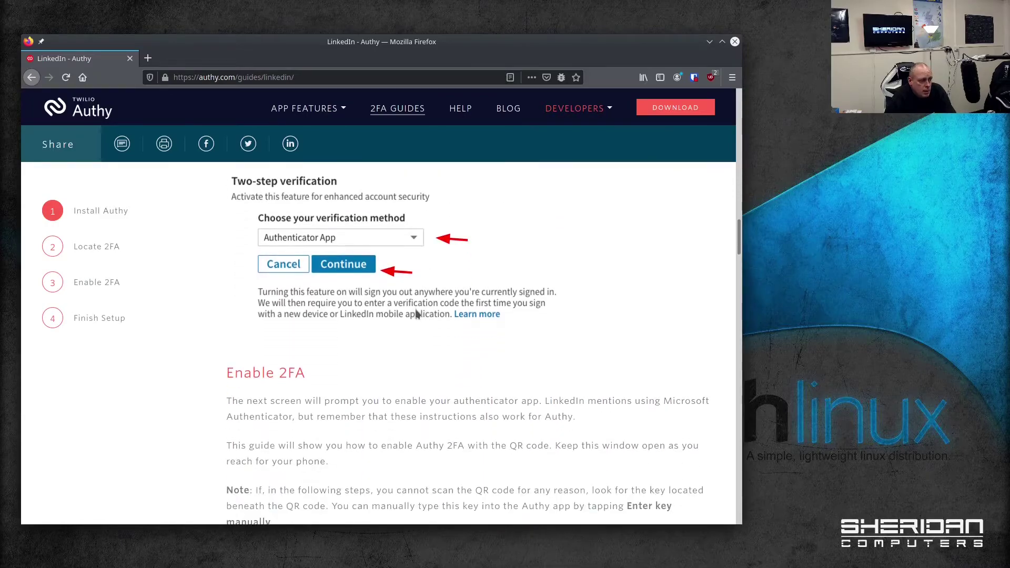
pyautogui.scroll(-10, 415, 314)
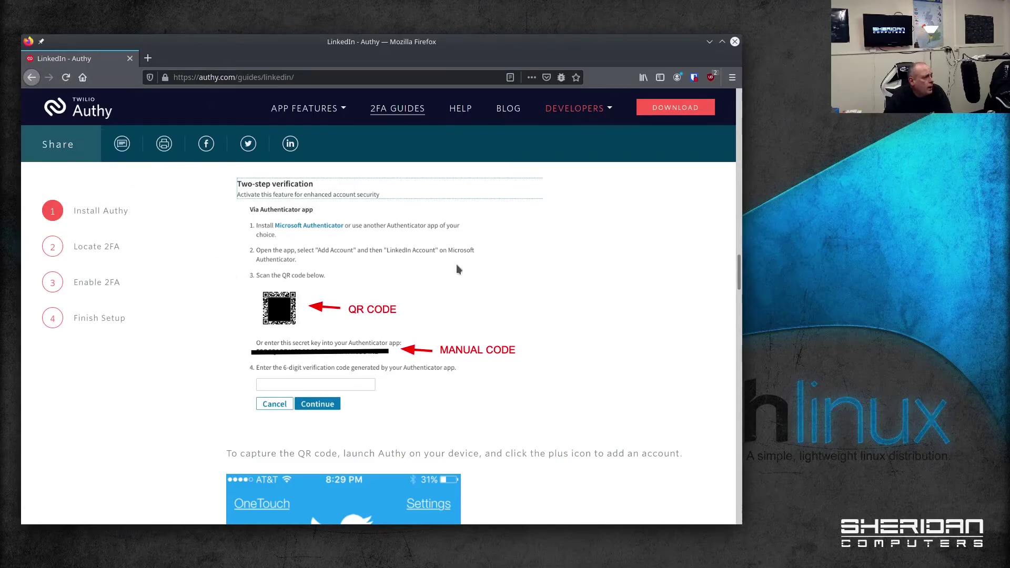
pyautogui.scroll(15, 431, 245)
pyautogui.scroll(8, 396, 223)
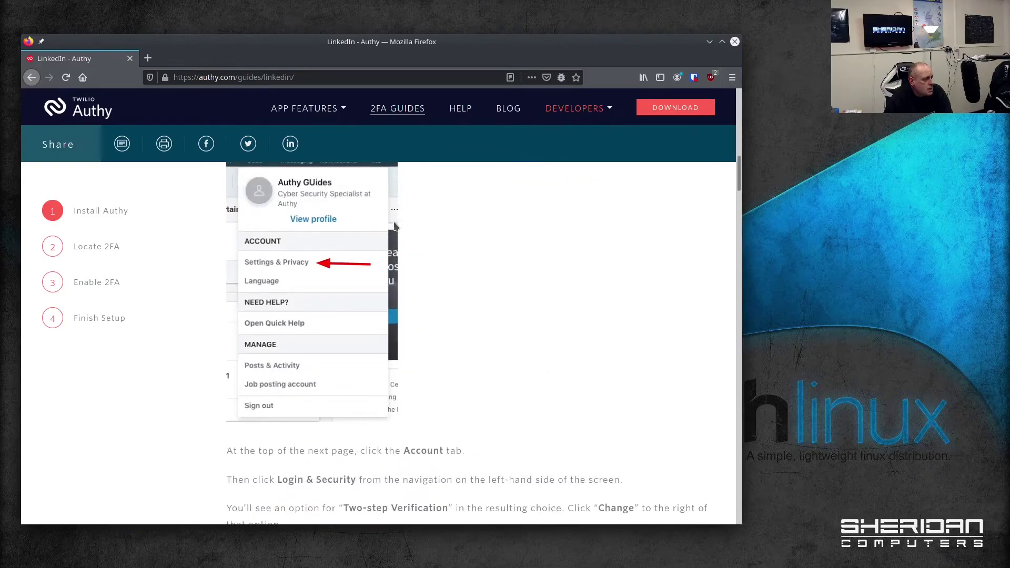
pyautogui.scroll(3, 739, 168)
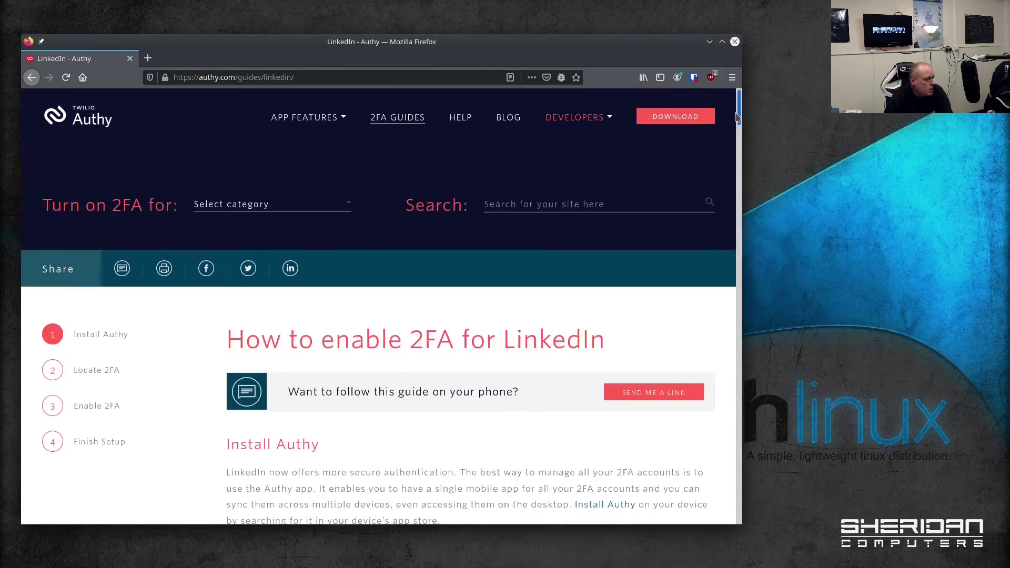
# Search the Authy 2FA guides for 'paypal', then for 'xero'
pyautogui.click(578, 202)
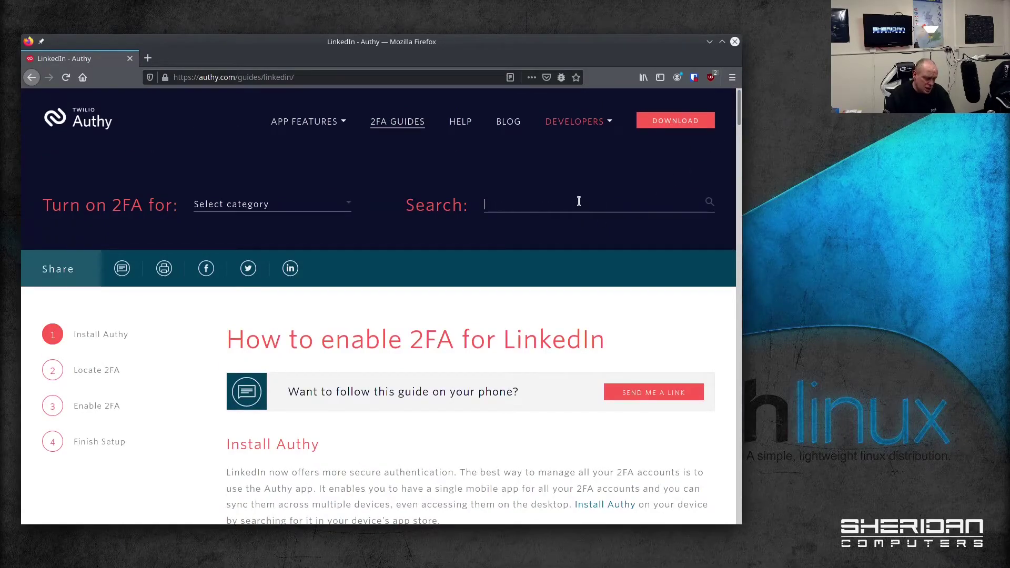
pyautogui.write('paypal')
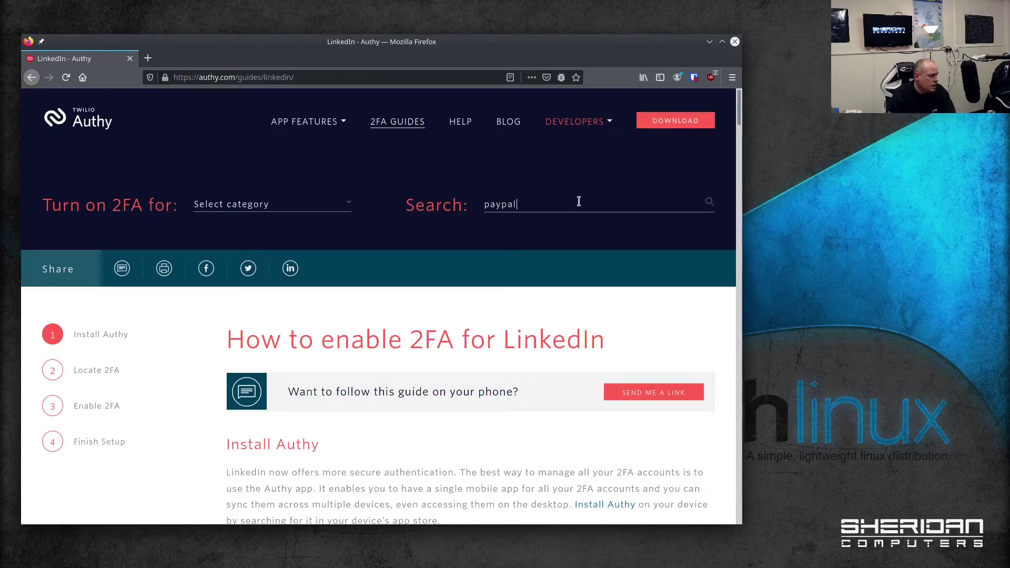
pyautogui.press('Return')
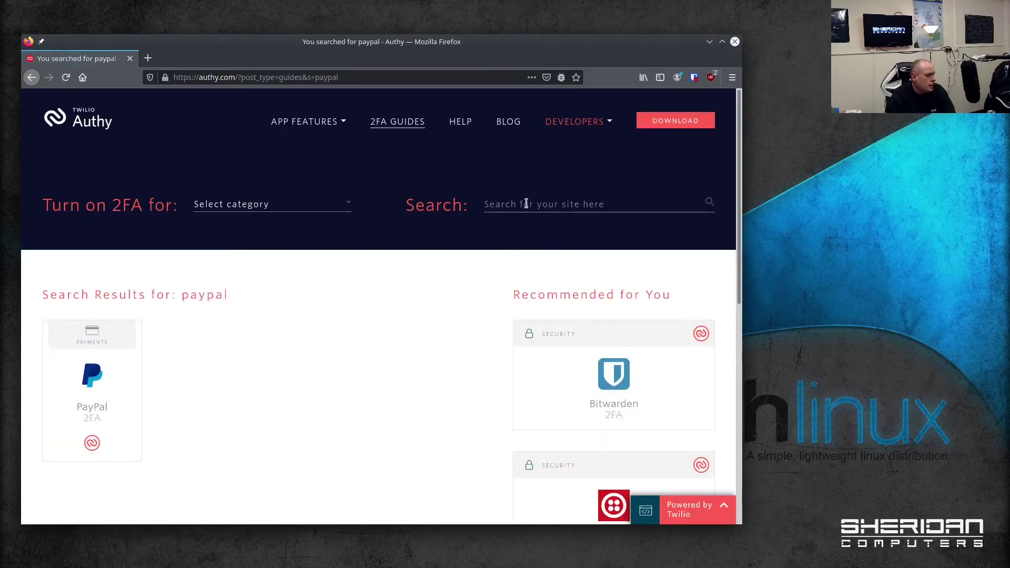
pyautogui.click(539, 199)
pyautogui.write('xero')
pyautogui.press('Return')
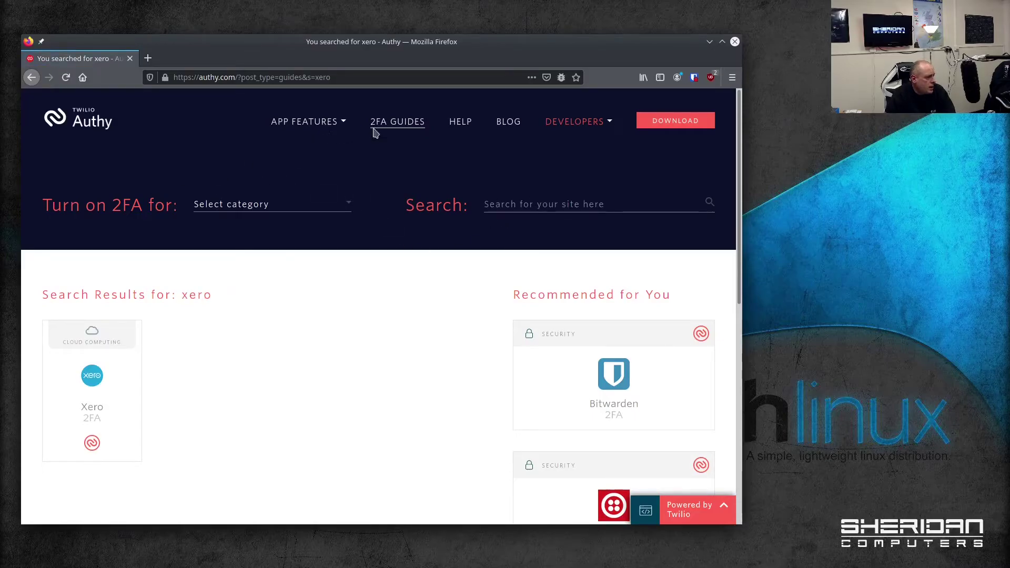
# Open the full list of 2FA guides and page forward to page 3 of 6
pyautogui.scroll(-5, 315, 220)
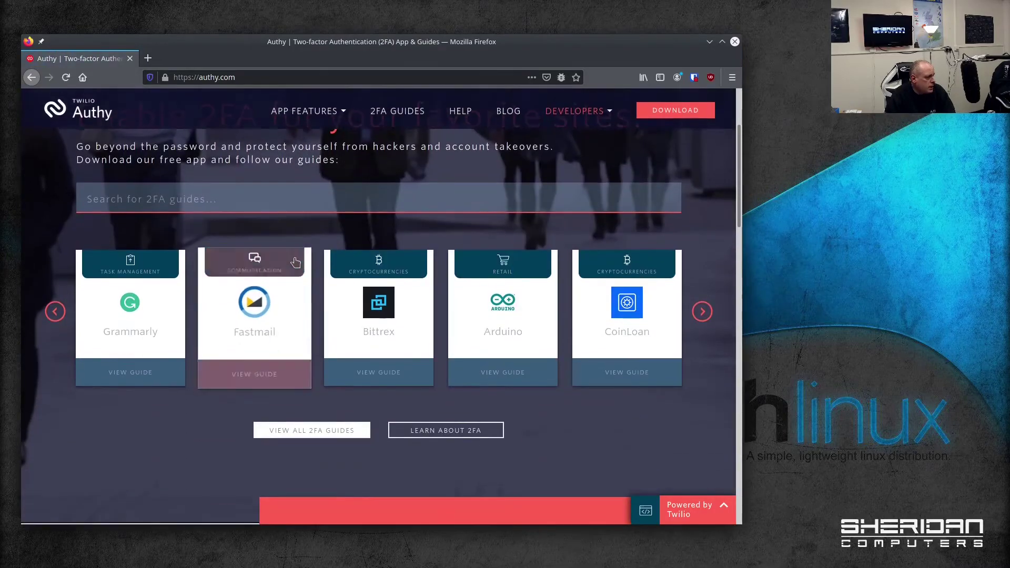
pyautogui.click(334, 434)
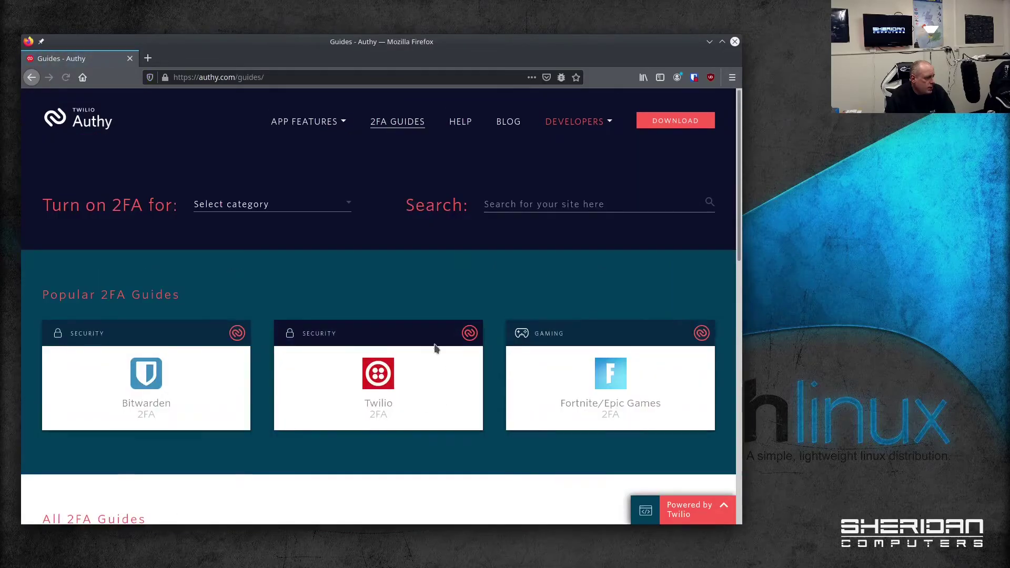
pyautogui.scroll(-7, 426, 345)
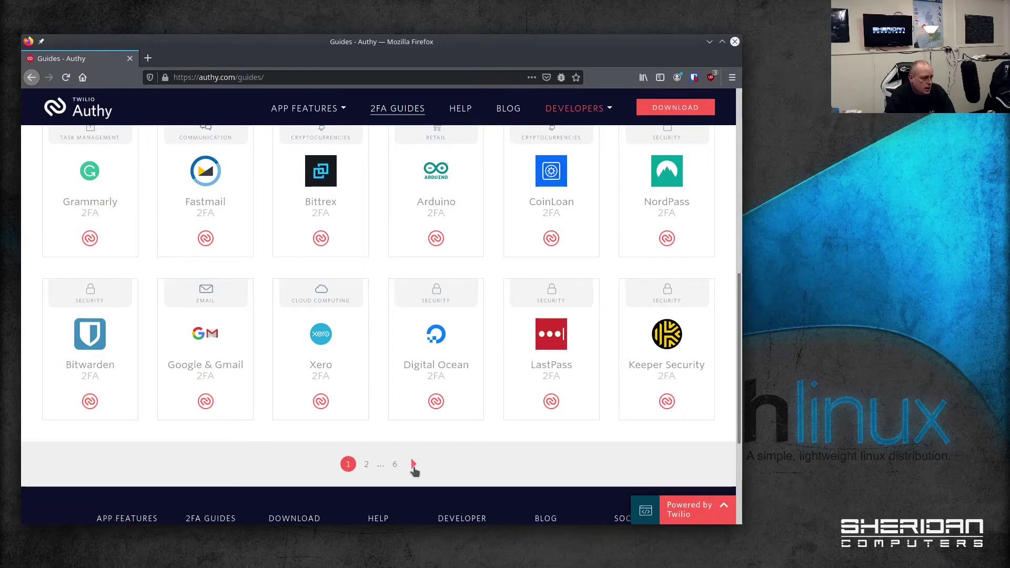
pyautogui.click(414, 465)
pyautogui.scroll(-8, 390, 361)
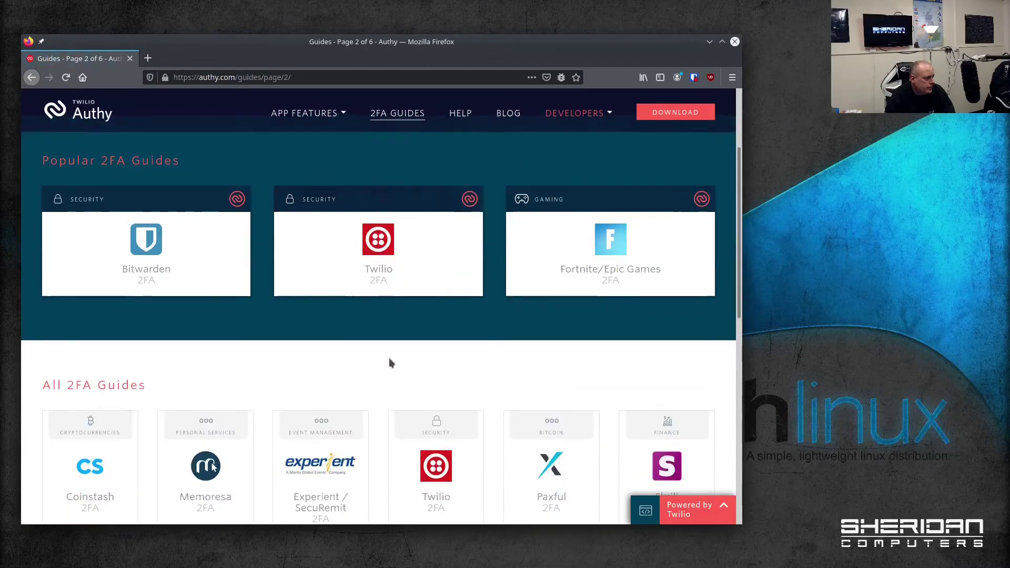
pyautogui.scroll(-1, 386, 365)
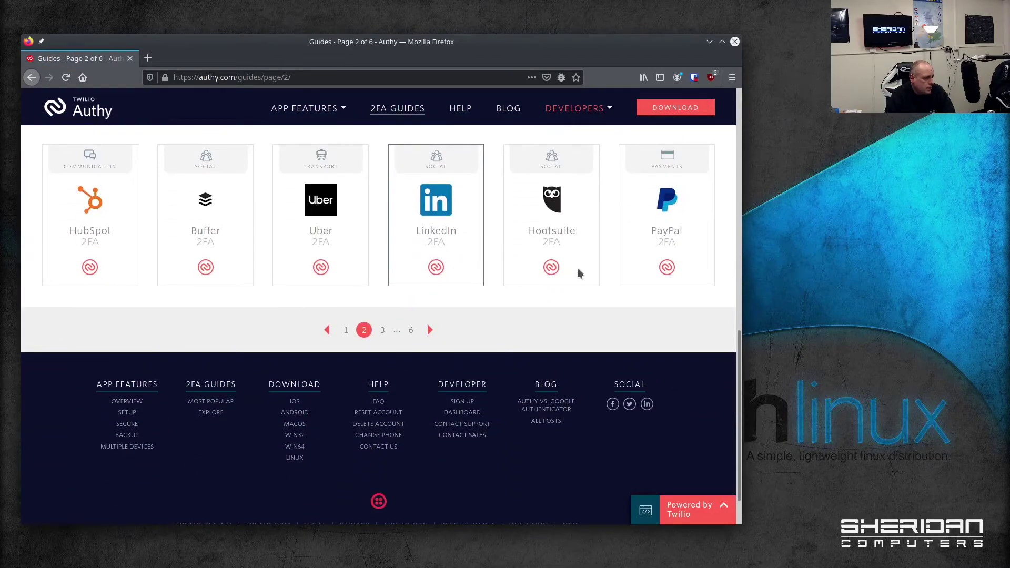
pyautogui.click(430, 331)
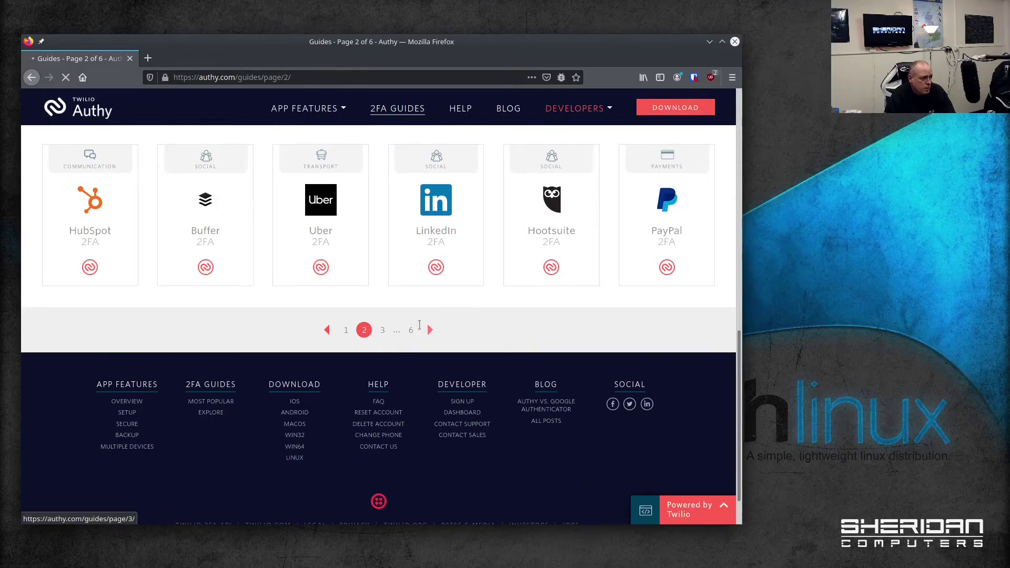
pyautogui.scroll(-3, 343, 291)
pyautogui.scroll(-4, 344, 293)
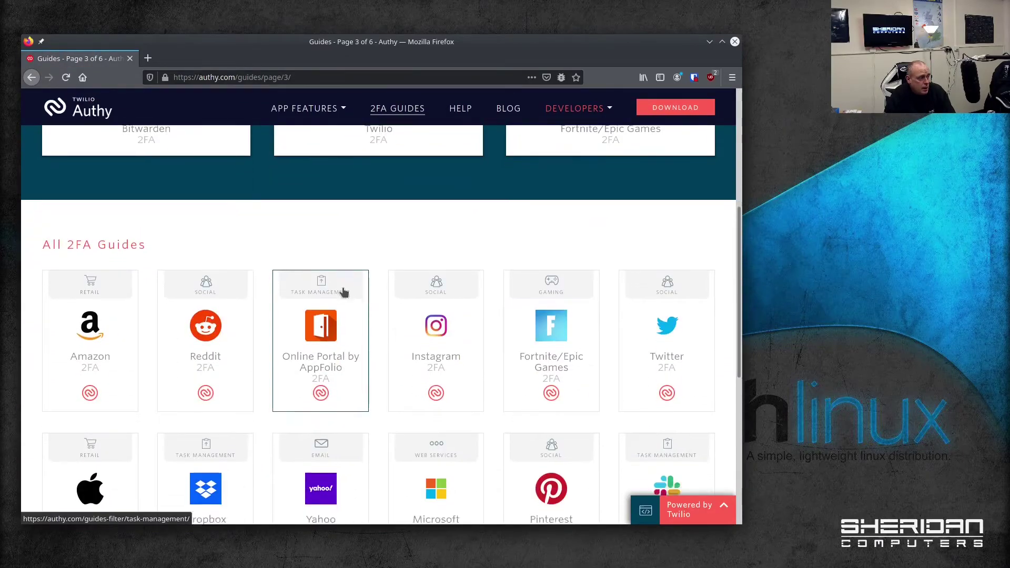
pyautogui.scroll(-2, 94, 313)
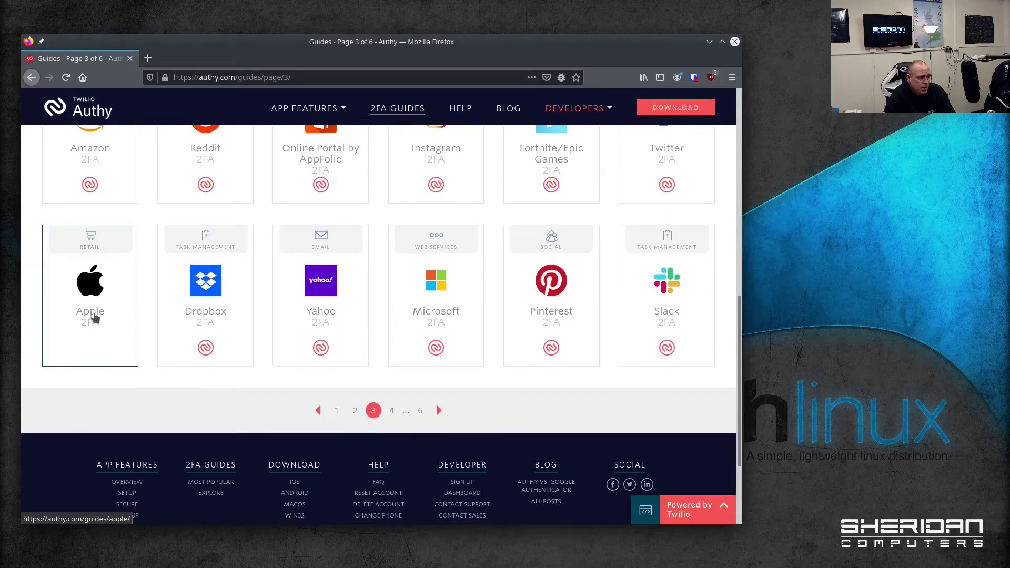